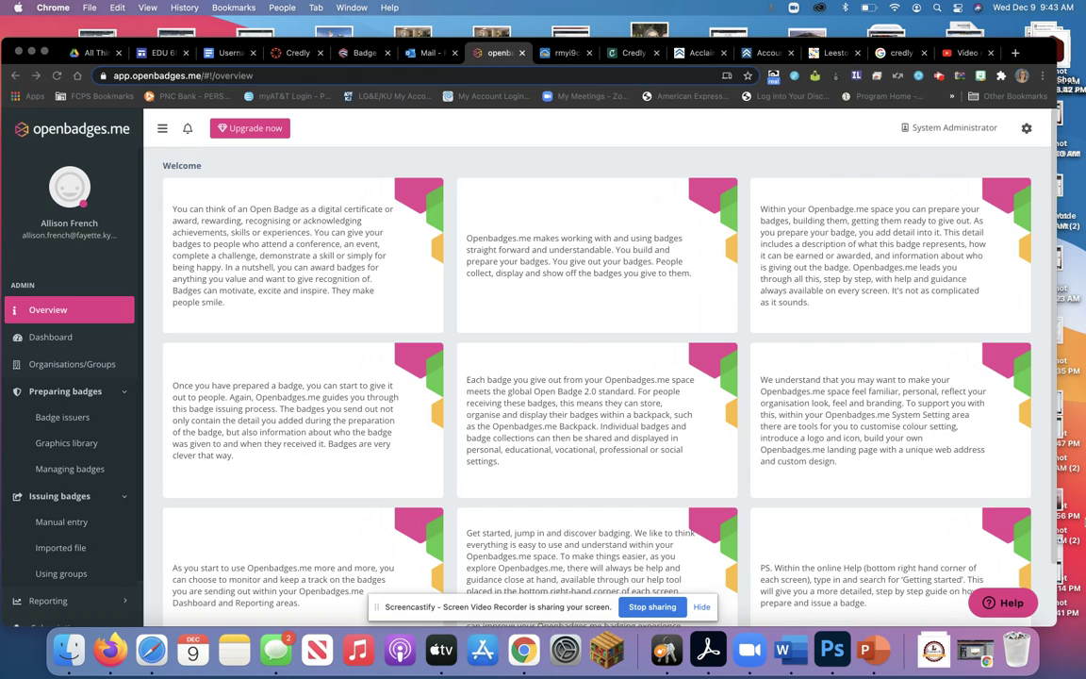
Step: View the form for creating a badge issuer and close it without saving
left_click(74, 428)
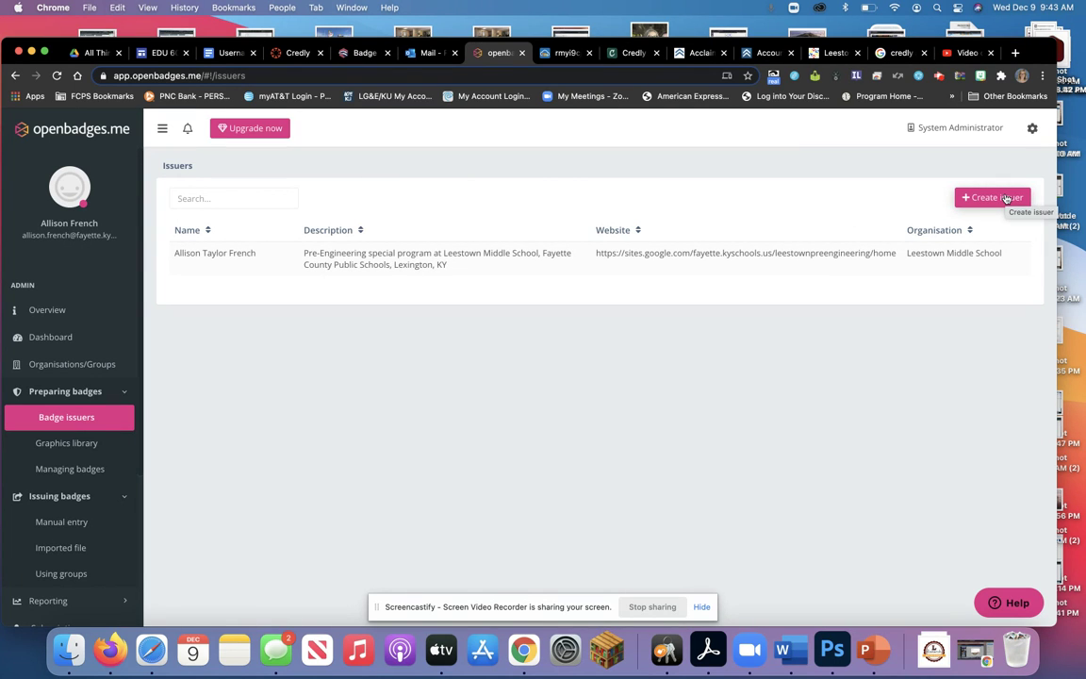
left_click(1007, 199)
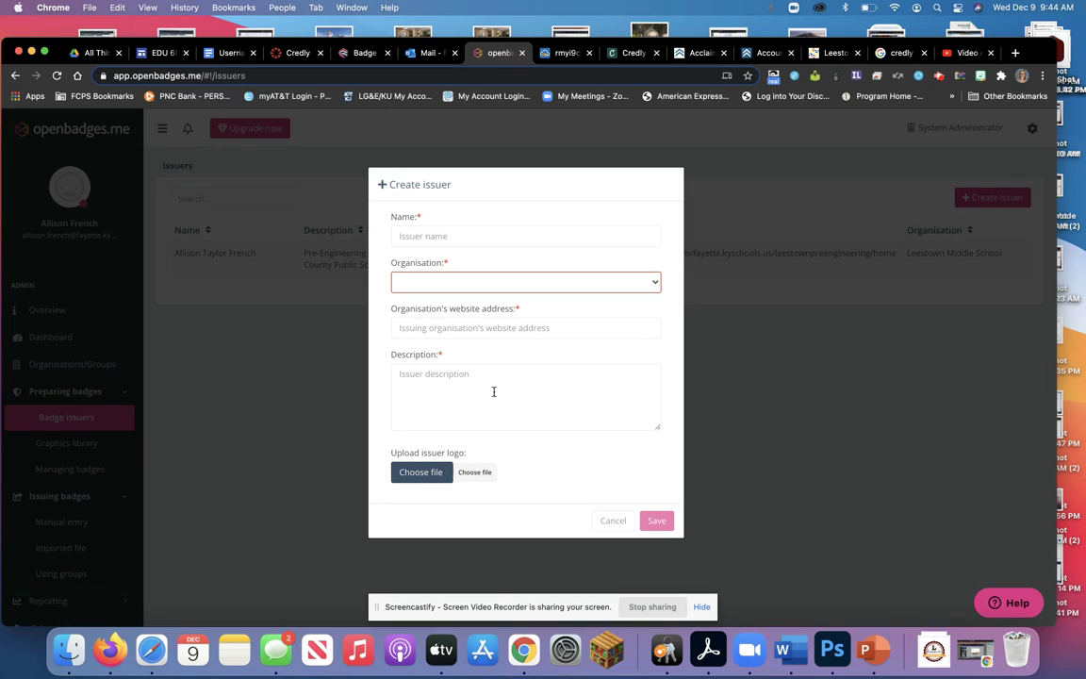
left_click(615, 523)
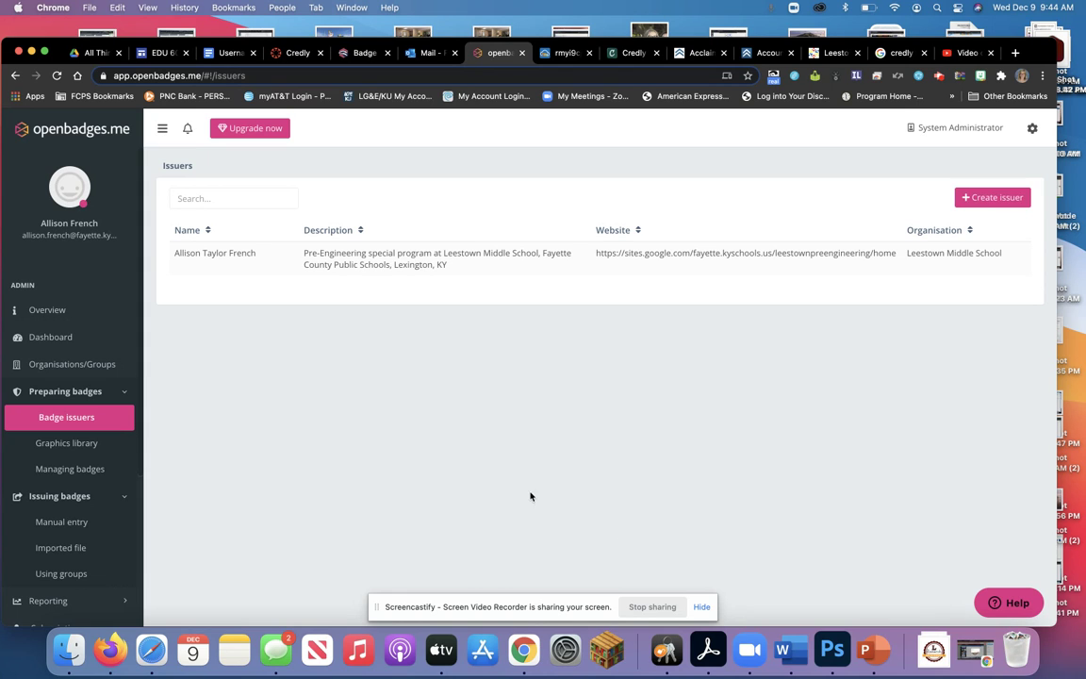
Step: Start building a new graphic in the graphics library and name it "Curating Resources 2"
left_click(74, 447)
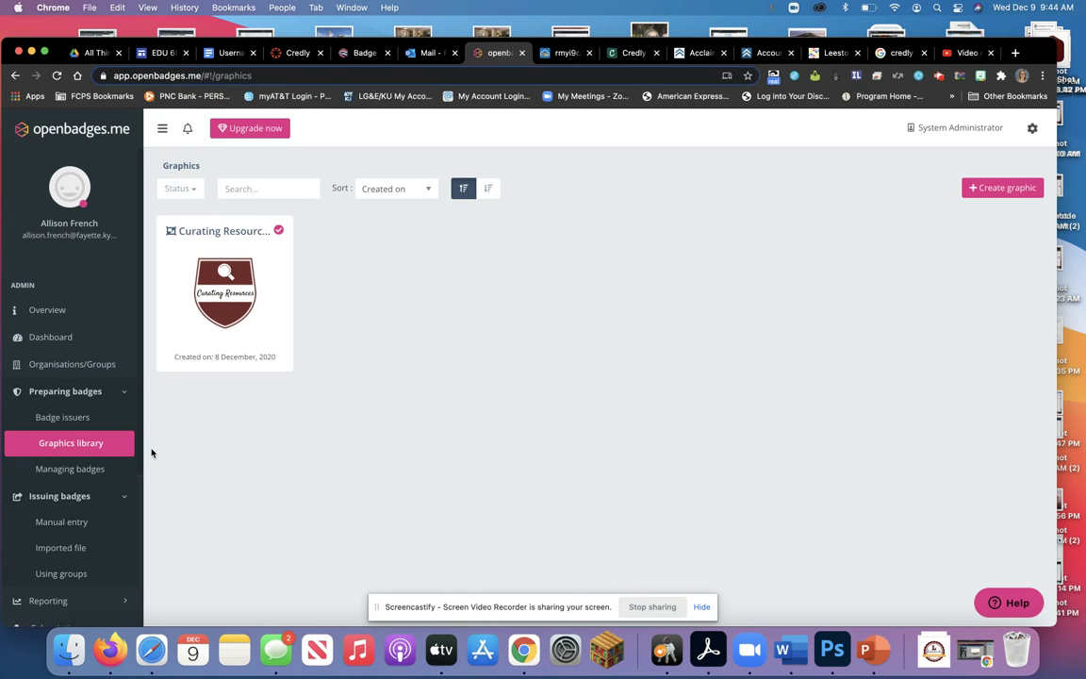
mouse_move(235, 264)
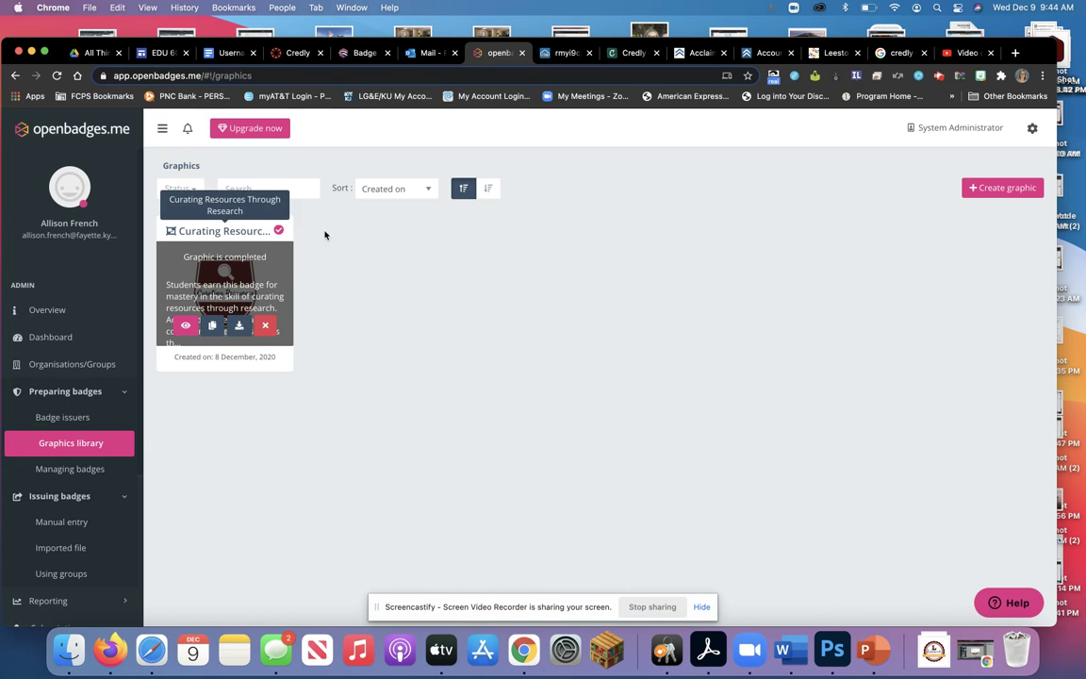
left_click(1017, 191)
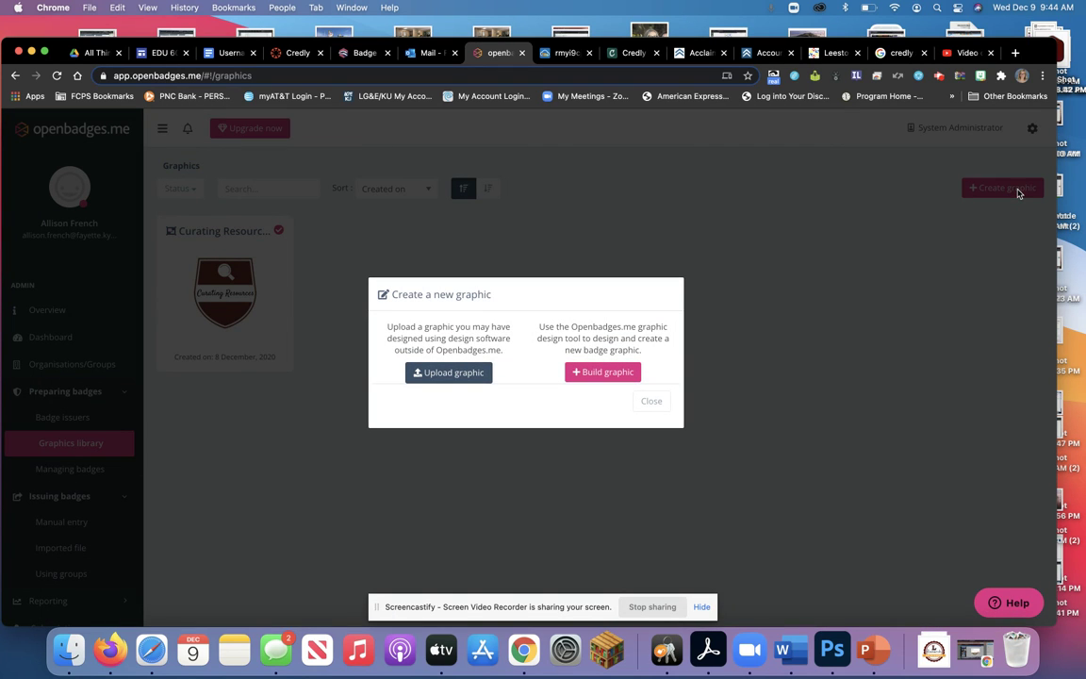
left_click(601, 374)
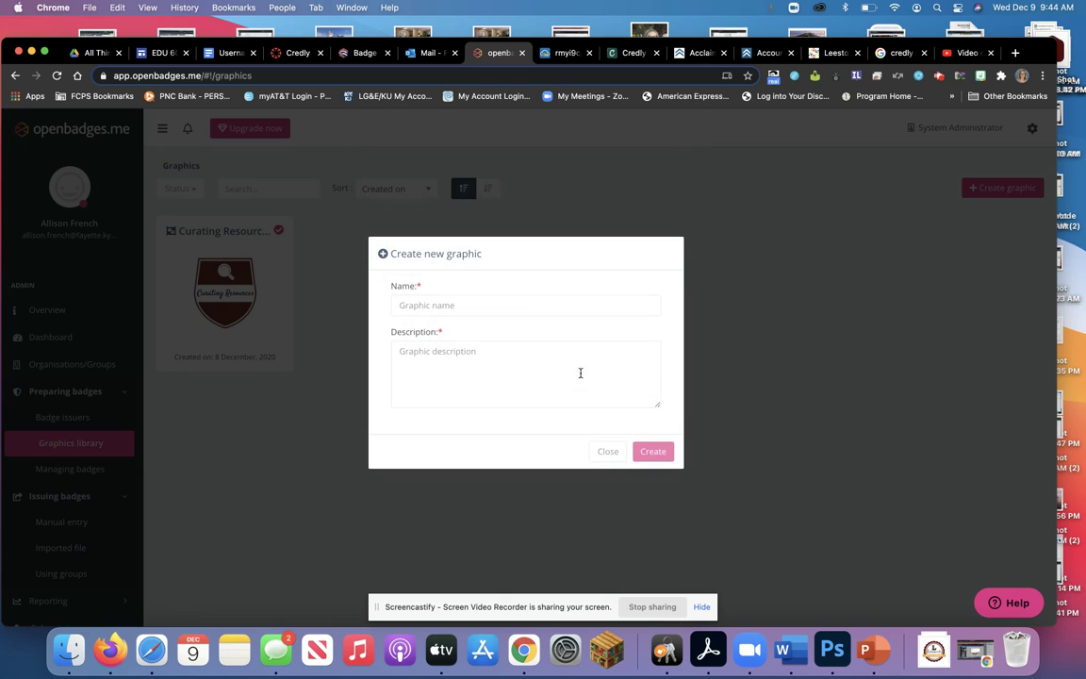
left_click(558, 304)
type("C")
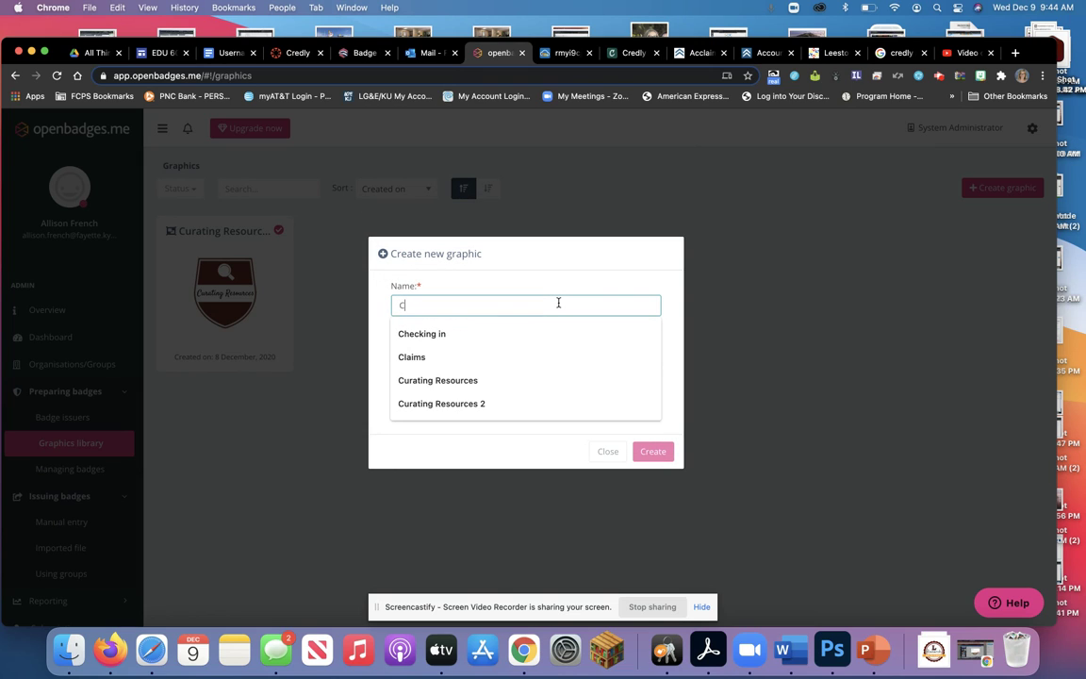
type("urating Reou")
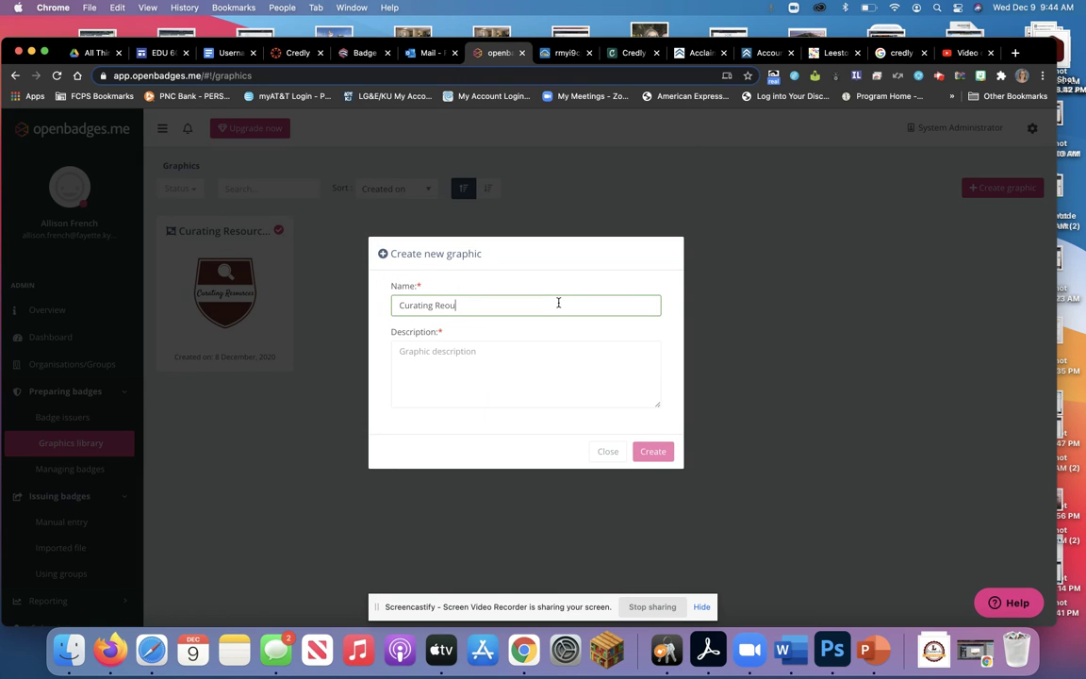
key("BackSpace")
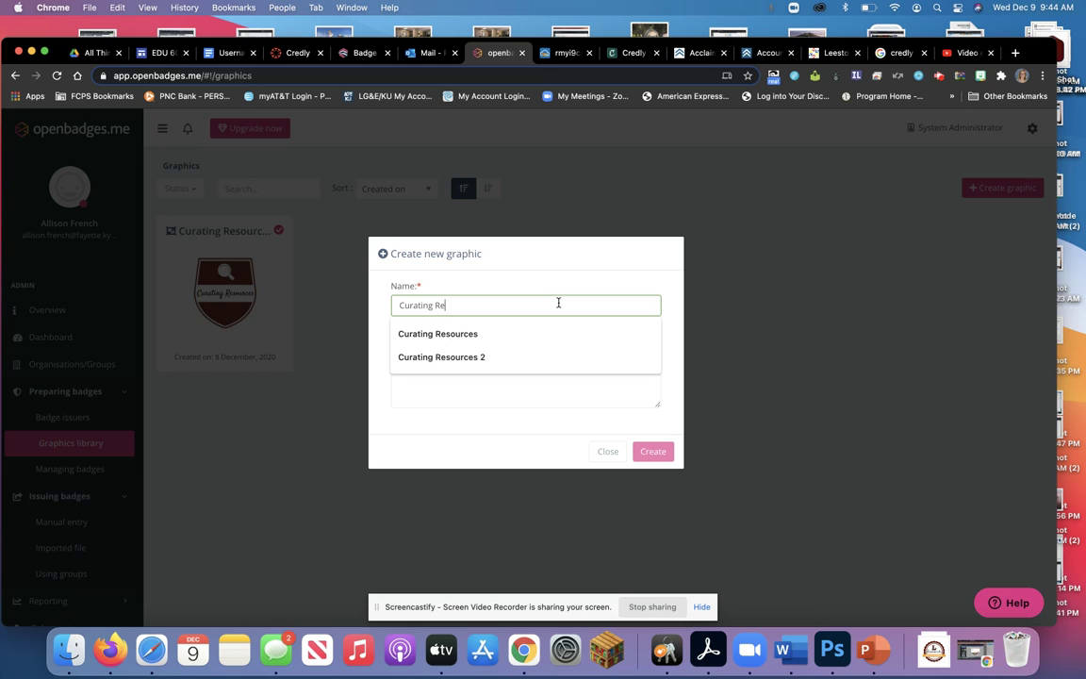
left_click(513, 354)
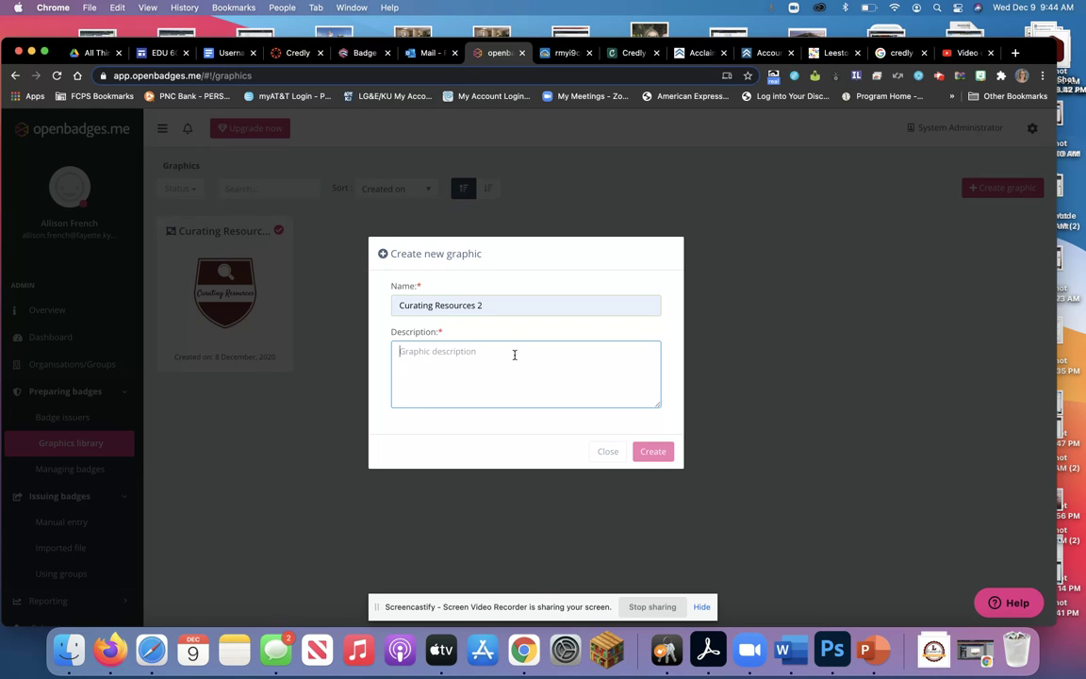
Step: Describe the graphic as "Students gather relevant and credible resources through research." and create it
type("Students")
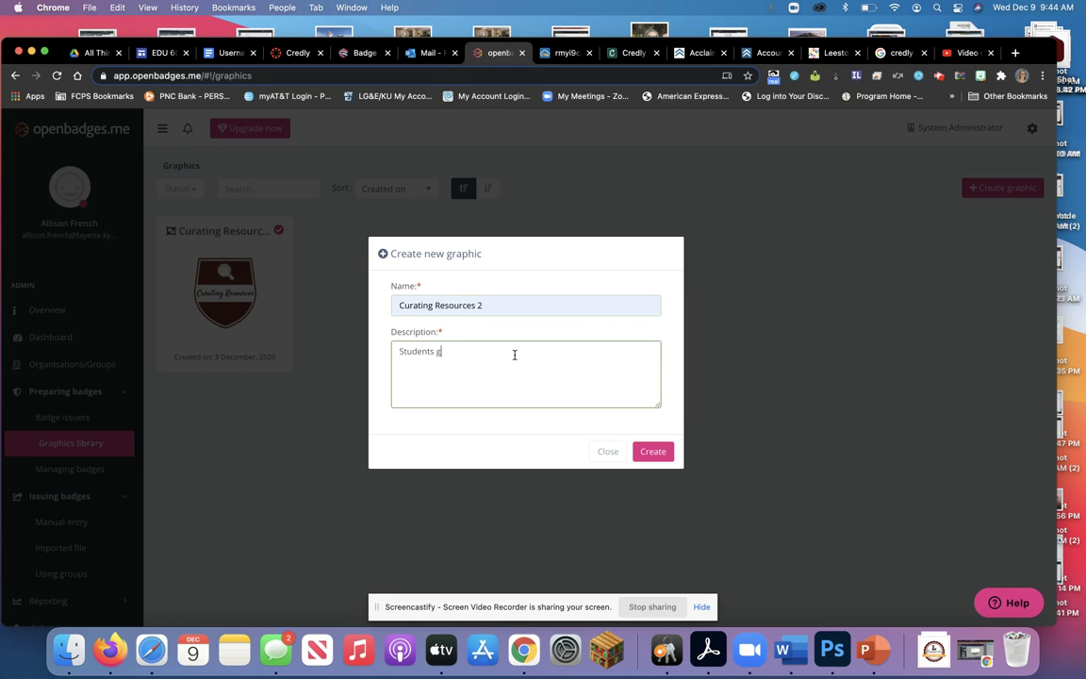
type("gather relvant and")
key("BackSpace")
key("BackSpace")
key("BackSpace")
key("BackSpace")
key("BackSpace")
key("BackSpace")
key("BackSpace")
key("BackSpace")
key("BackSpace")
type("evane")
key("BackSpace")
type("t and credible re resources through research.")
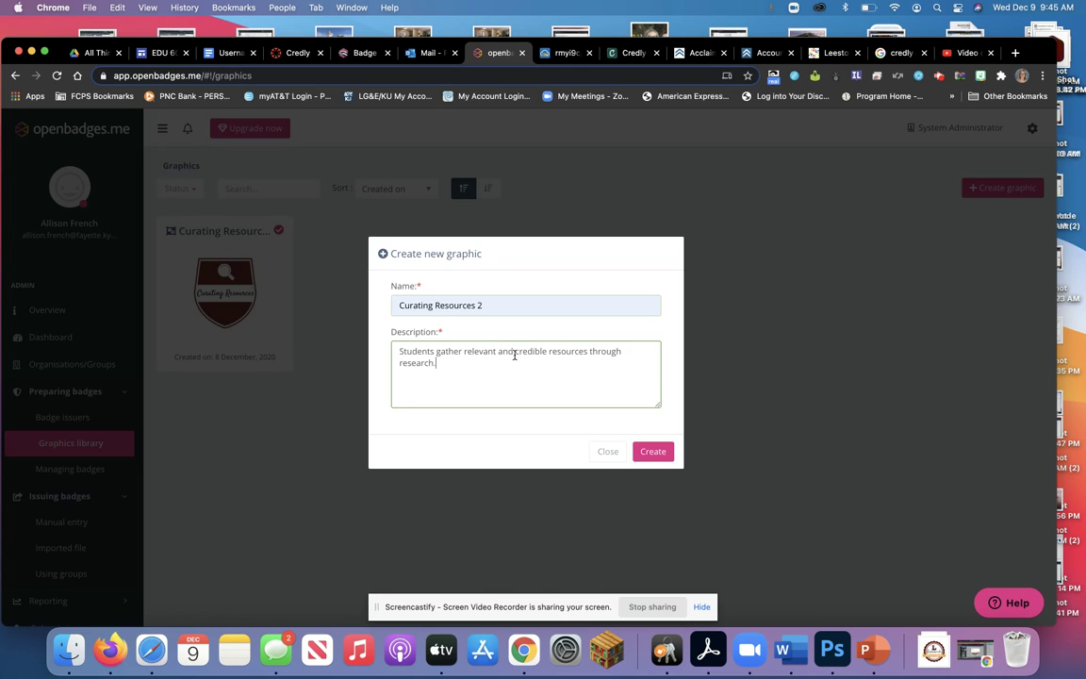
left_click(650, 462)
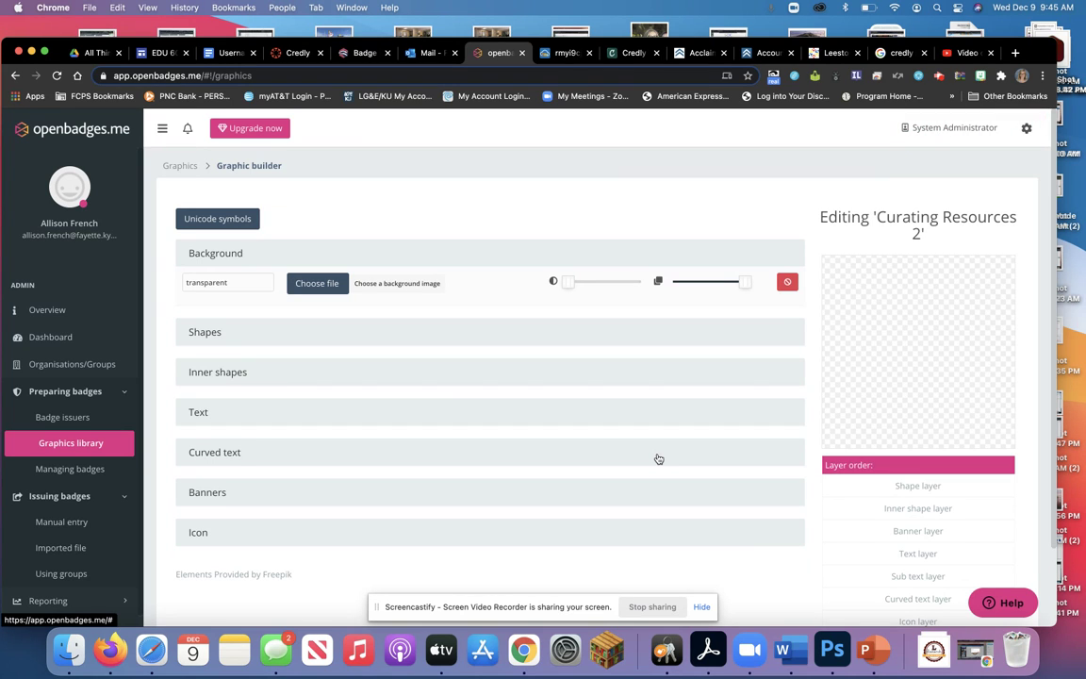
Step: Add the shield shape with an open horizontal band across its middle and colour it dark red
left_click(238, 338)
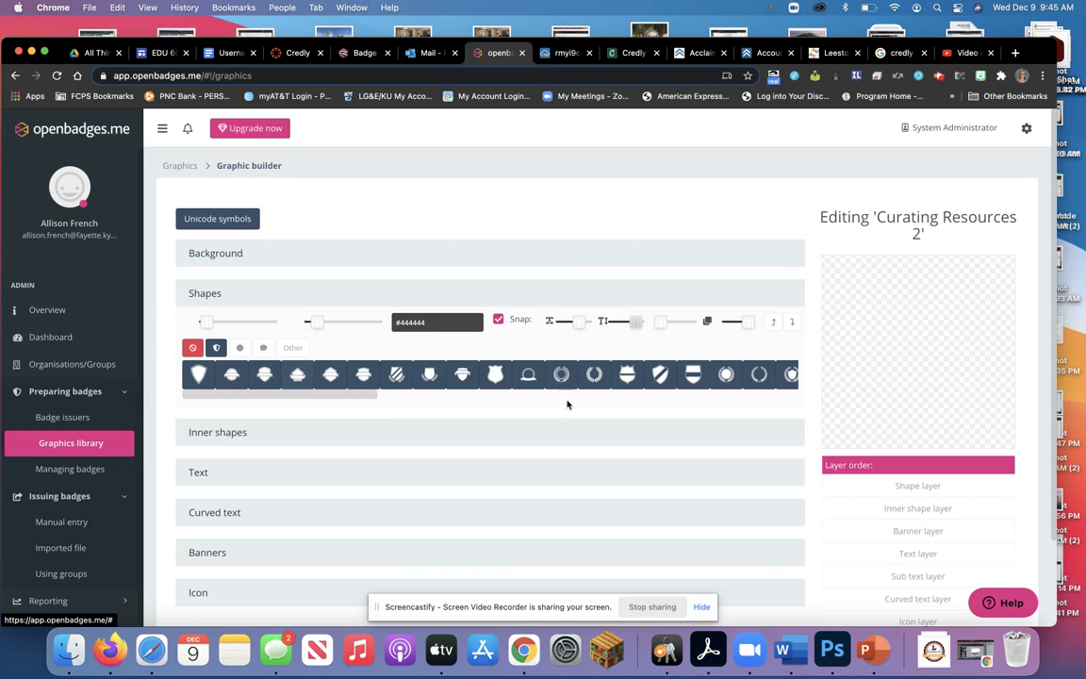
left_click(695, 379)
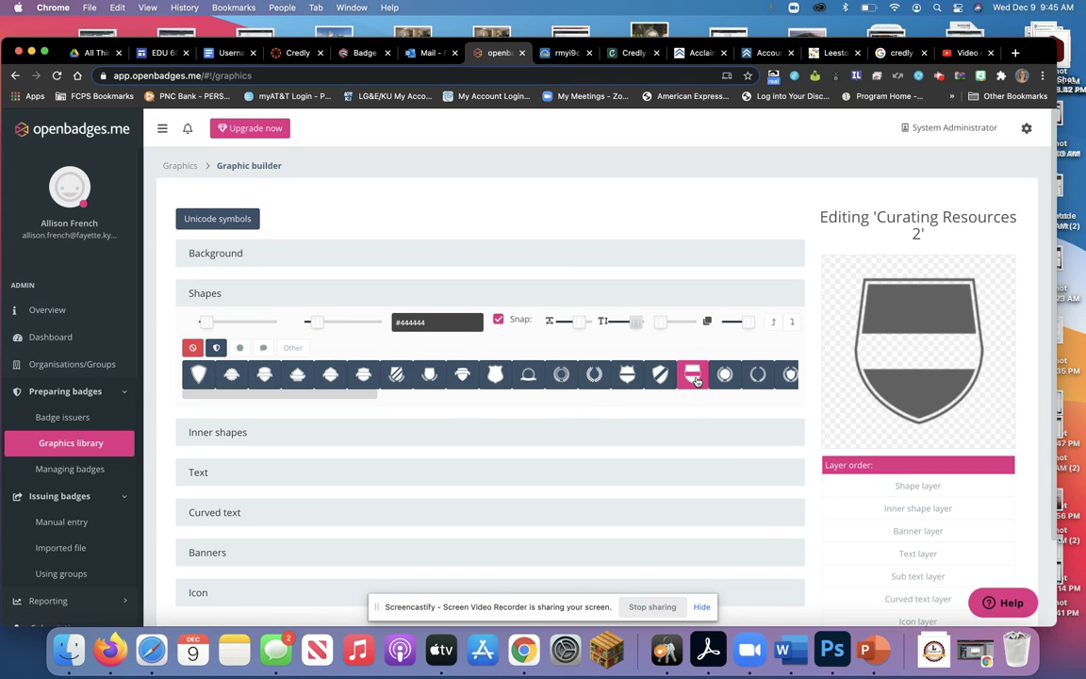
left_click(453, 325)
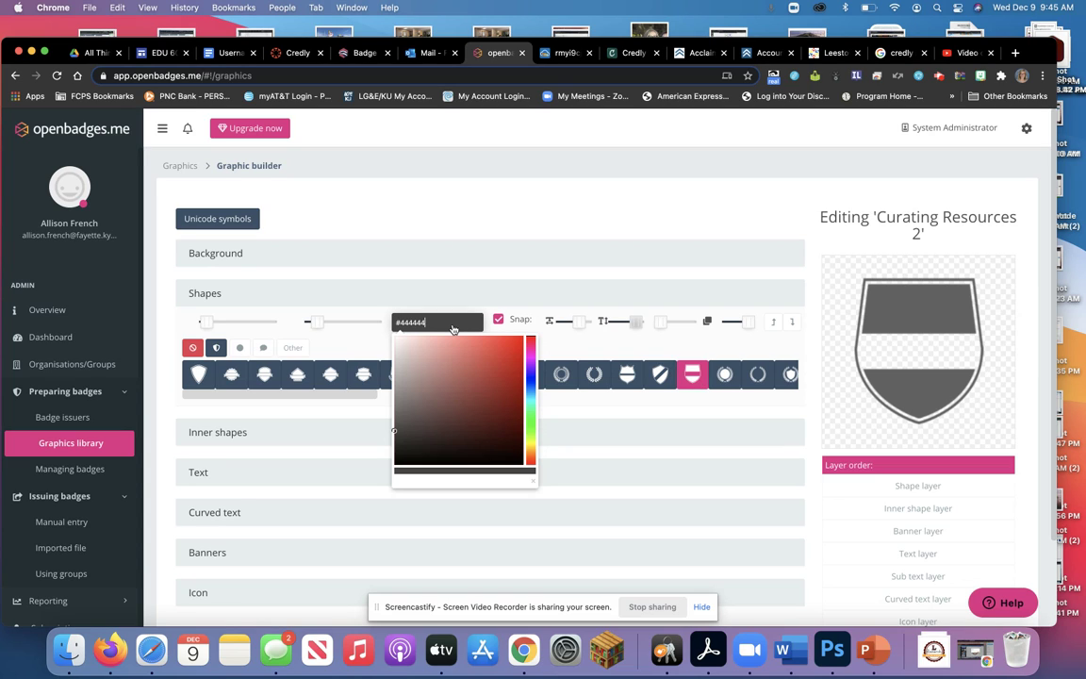
left_click(515, 412)
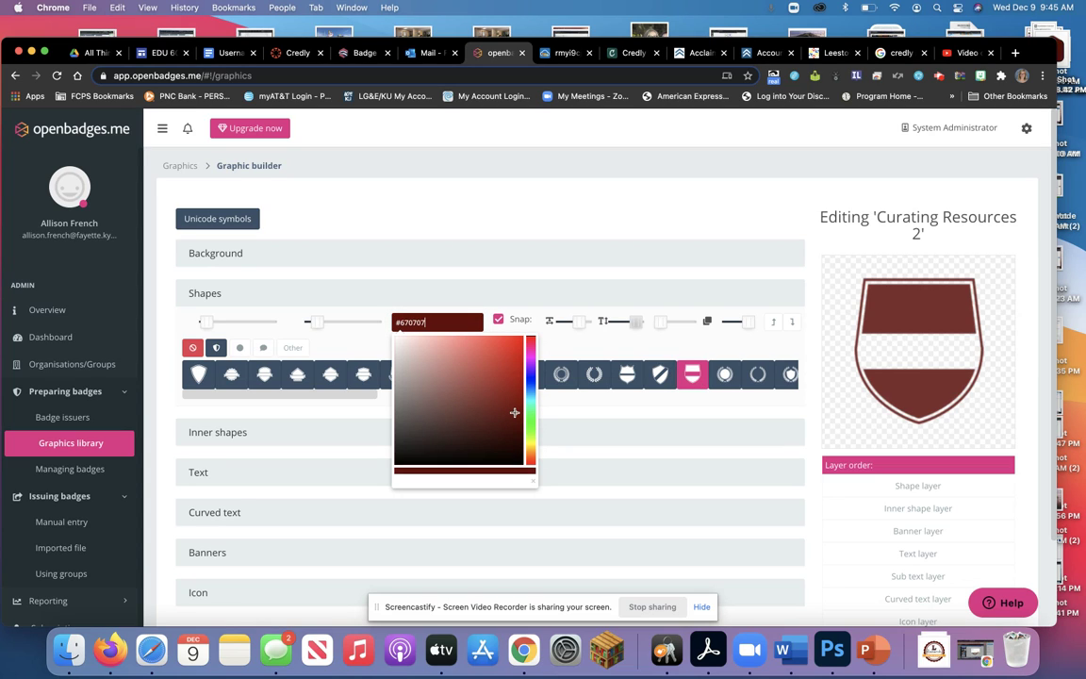
left_click(508, 421)
Step: Try a diamond inner shape on the shield with different position, size and opacity settings, and remove it
left_click(279, 440)
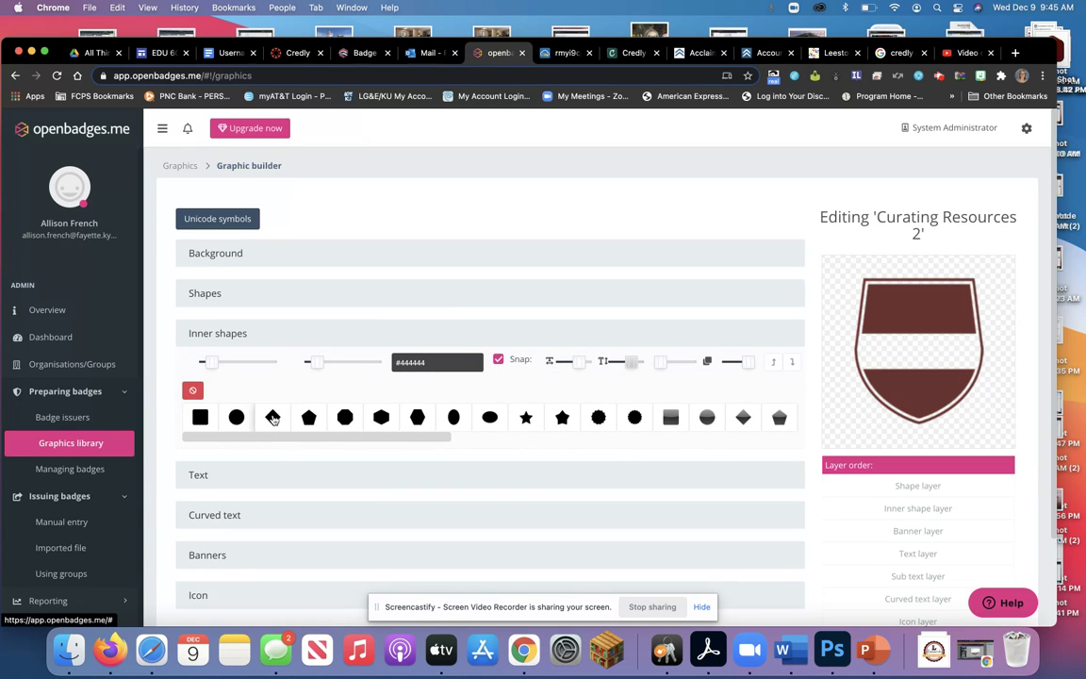
left_click(273, 418)
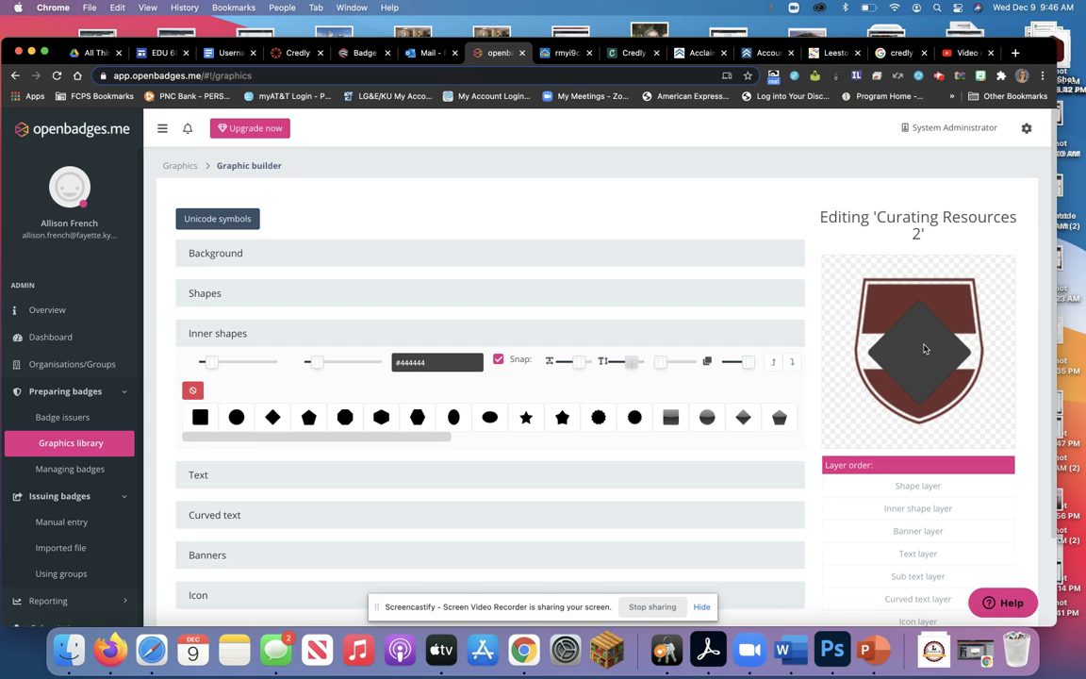
mouse_move(208, 364)
mouse_move(209, 364)
left_mouse_down()
mouse_move(228, 366)
mouse_move(211, 364)
left_mouse_up()
mouse_move(325, 368)
left_mouse_down()
mouse_move(341, 367)
mouse_move(317, 366)
left_mouse_up()
left_click_drag(582, 365, 636, 368)
mouse_move(660, 367)
left_mouse_down()
mouse_move(687, 366)
mouse_move(659, 368)
left_mouse_up()
mouse_move(748, 364)
left_mouse_down()
mouse_move(730, 366)
mouse_move(746, 368)
left_mouse_up()
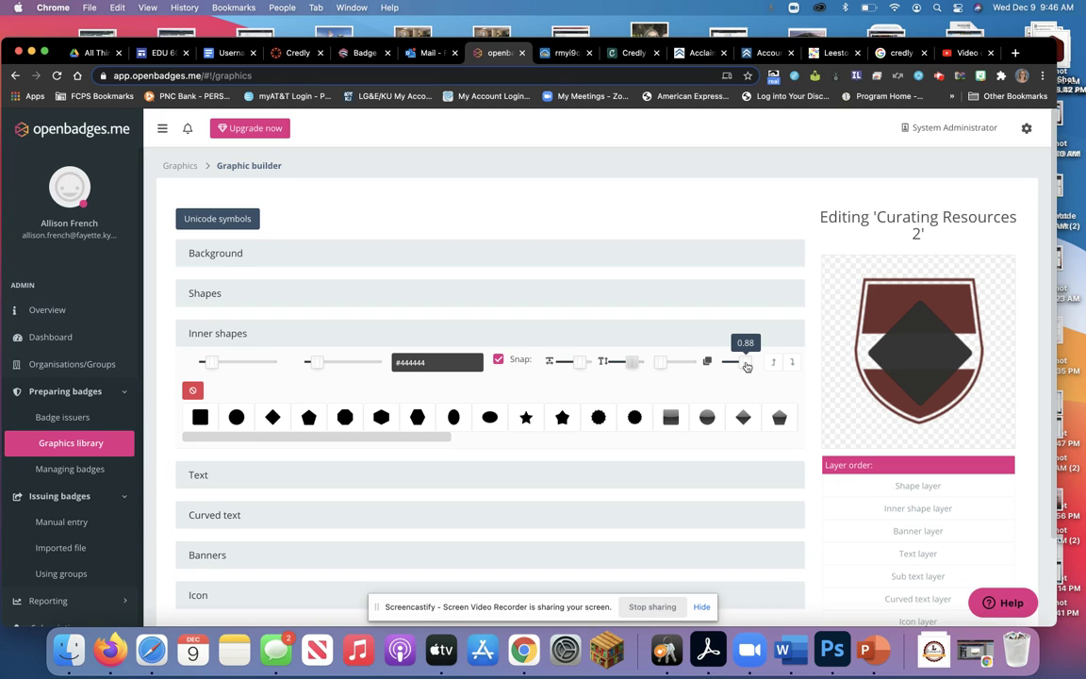
left_click(192, 392)
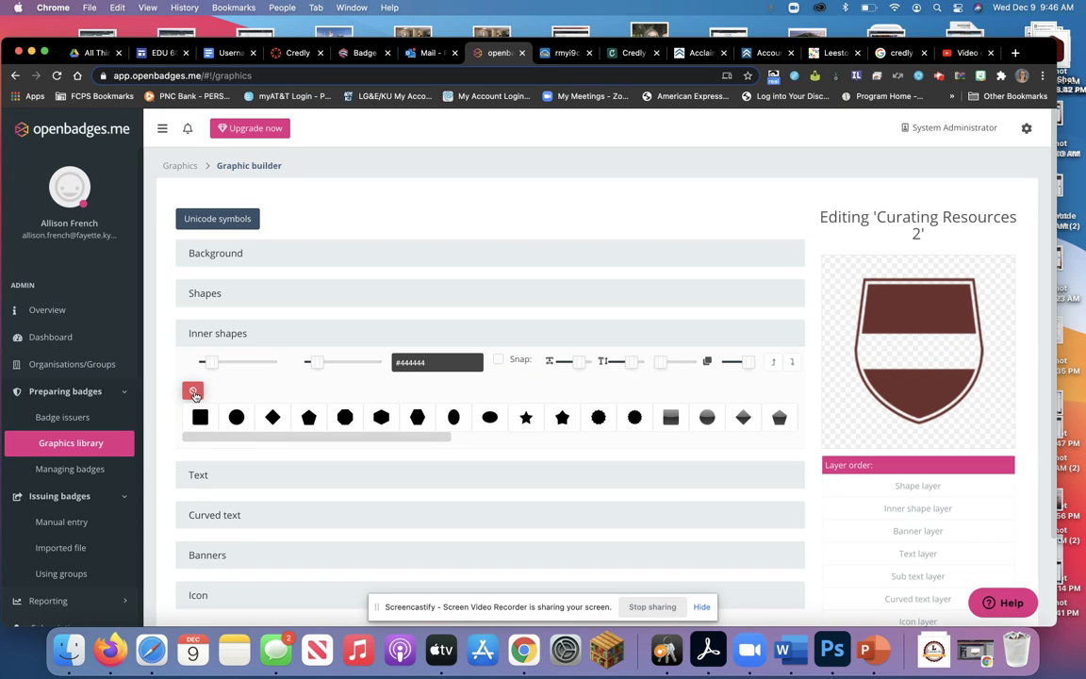
Step: Add the text "Curating Resources" to the badge graphic as its first text line
left_click(202, 473)
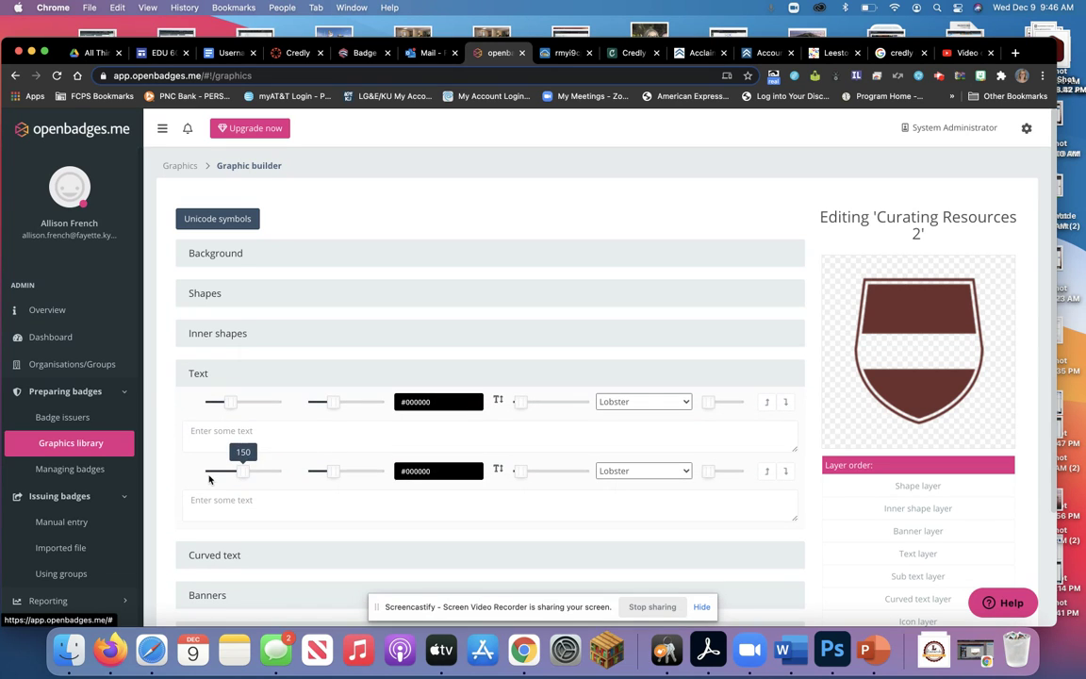
left_click(289, 442)
type("Cu")
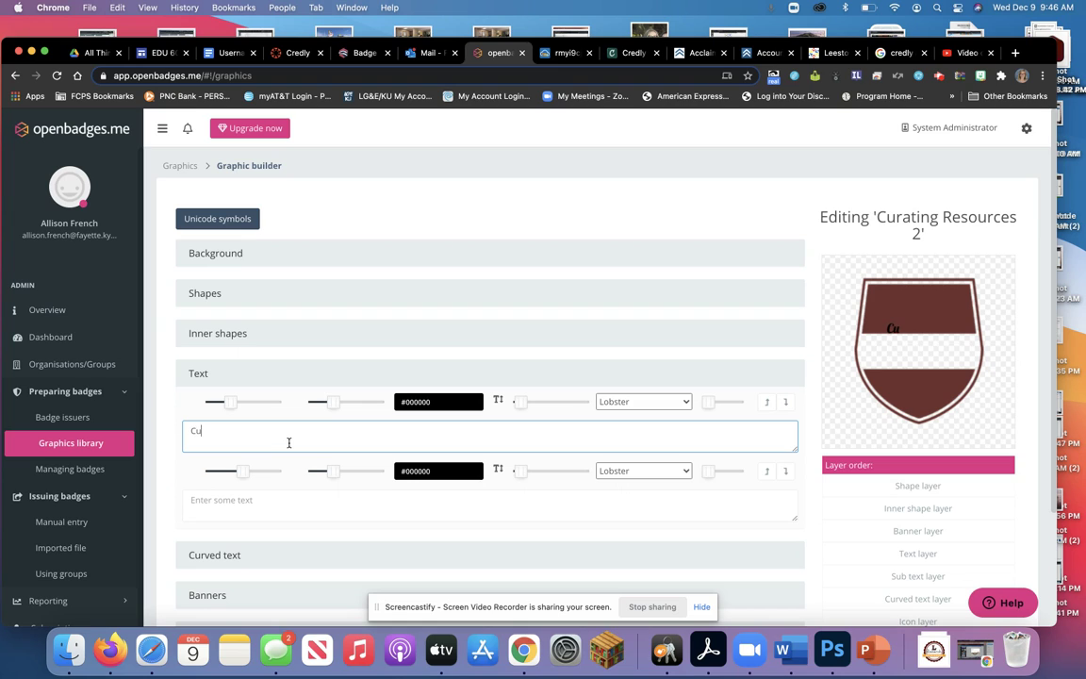
type("rating Research")
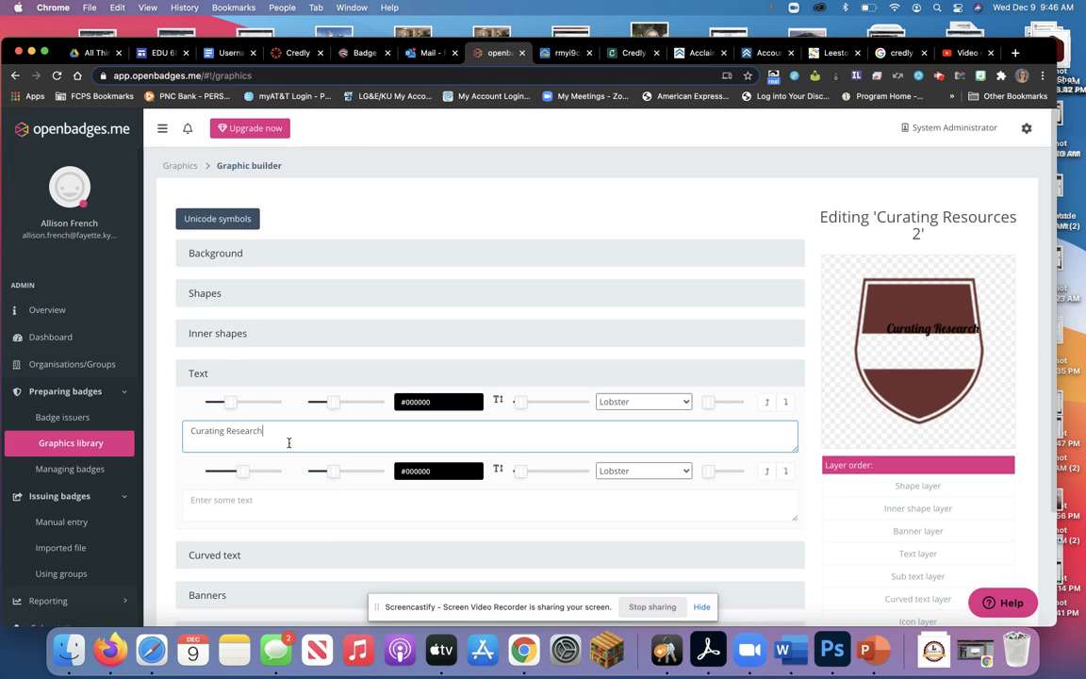
key("BackSpace")
key("BackSpace")
key("BackSpace")
key("BackSpace")
key("BackSpace")
key("BackSpace")
type("sources")
Step: Set the font of the "Curating Resources" text to Satisfy and enlarge the text slightly
left_click(672, 405)
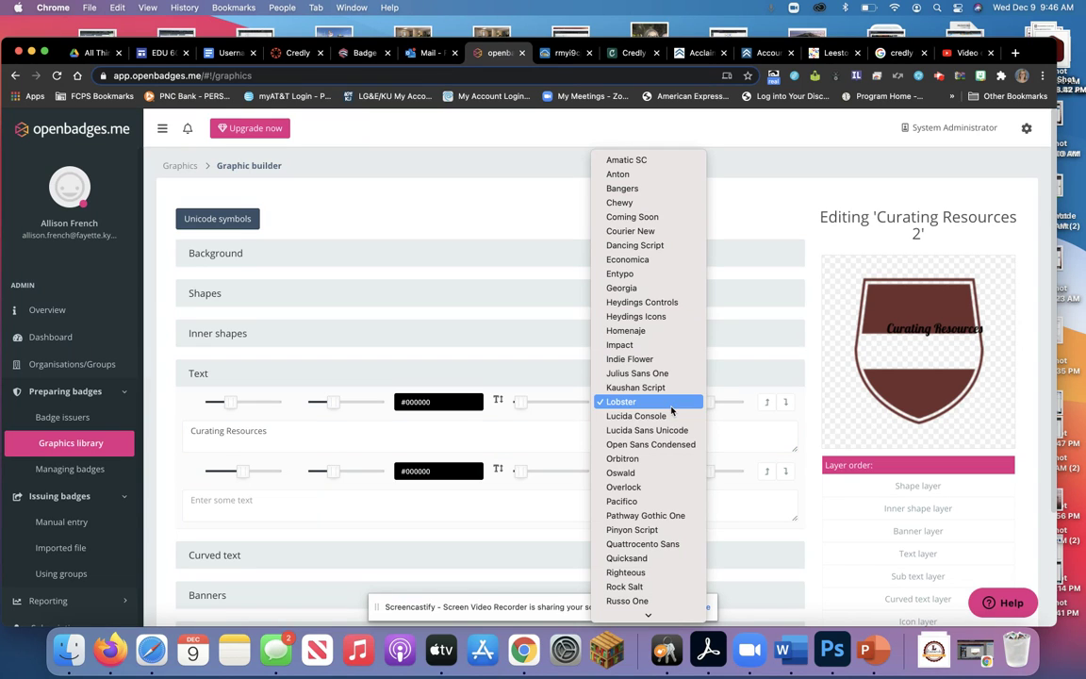
left_click(641, 513)
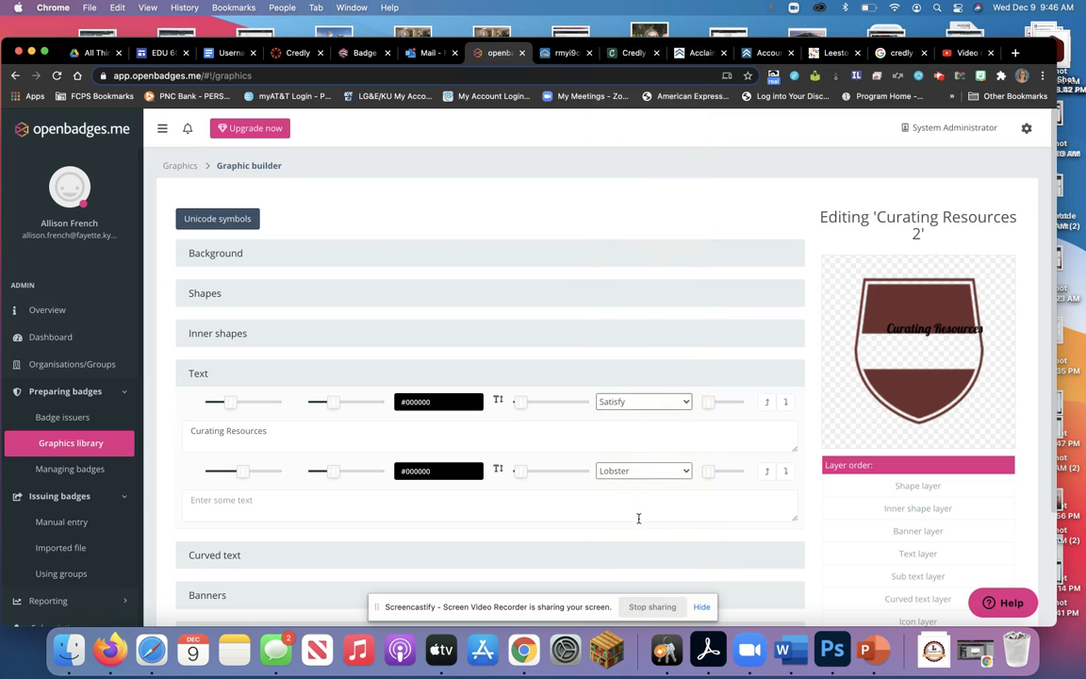
left_click_drag(521, 404, 524, 407)
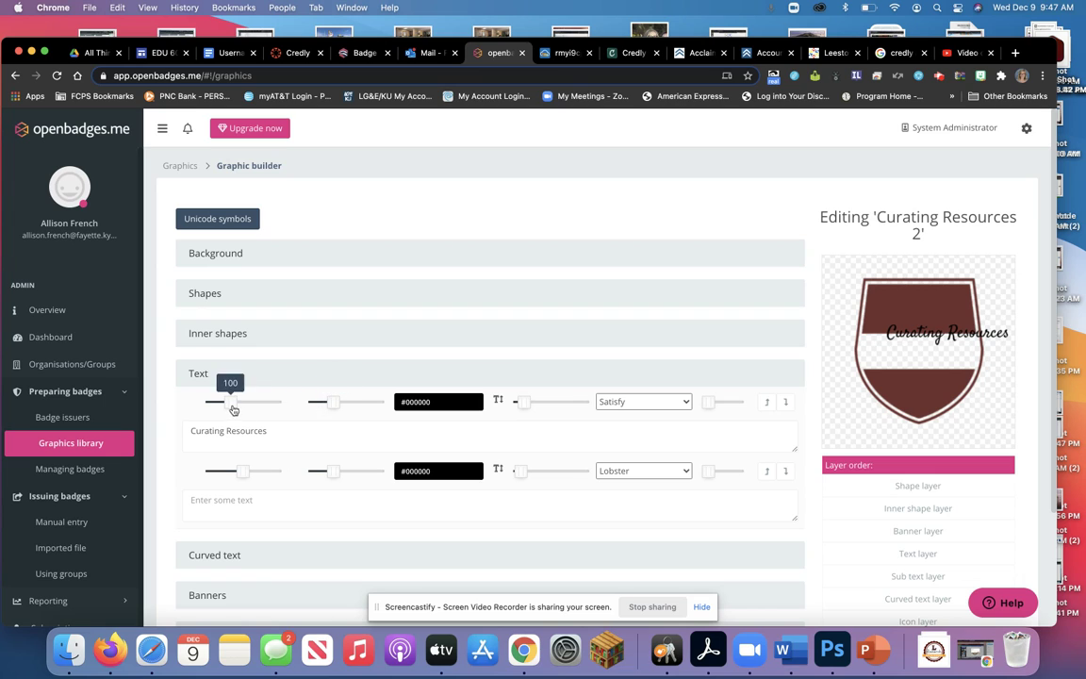
Step: Reduce the text size slightly and centre it in the shield's open band, at vertical position 127 and horizontal position 62
left_click_drag(331, 406, 329, 406)
left_click_drag(331, 406, 321, 406)
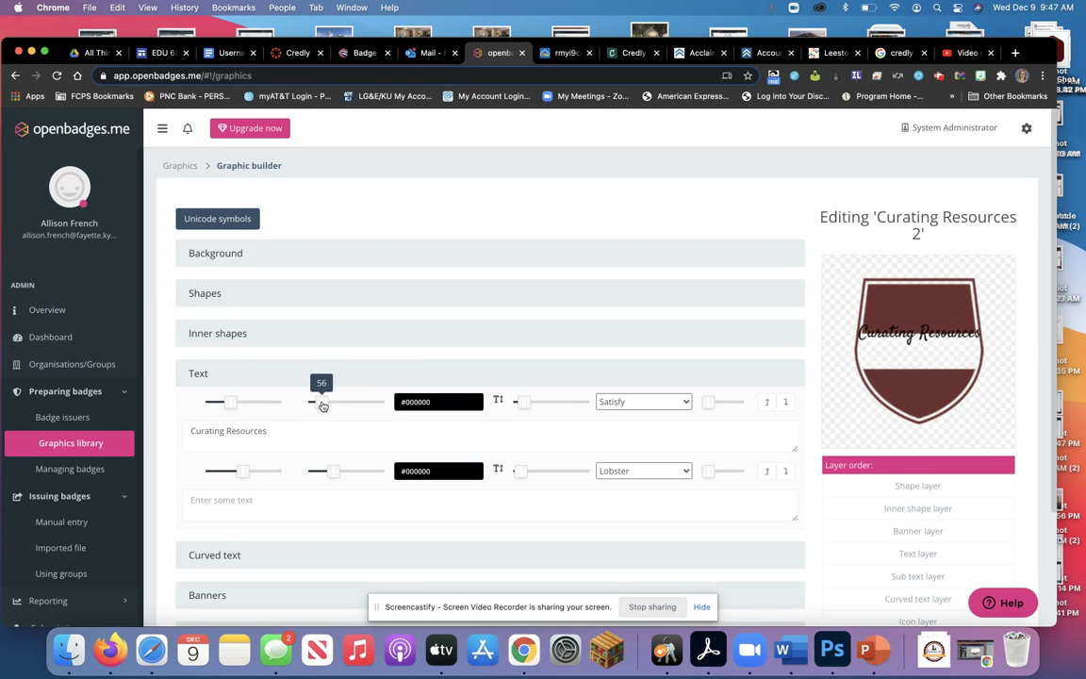
mouse_move(232, 407)
left_mouse_down()
mouse_move(215, 403)
mouse_move(240, 407)
left_mouse_up()
left_click_drag(525, 404, 523, 408)
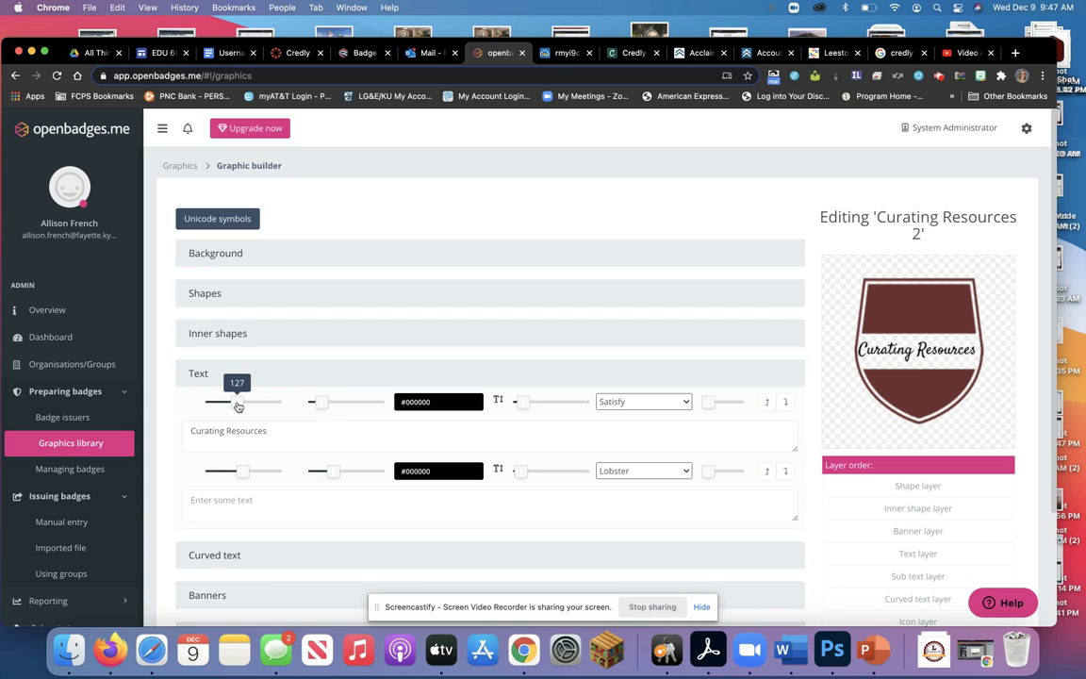
left_click_drag(237, 402, 237, 406)
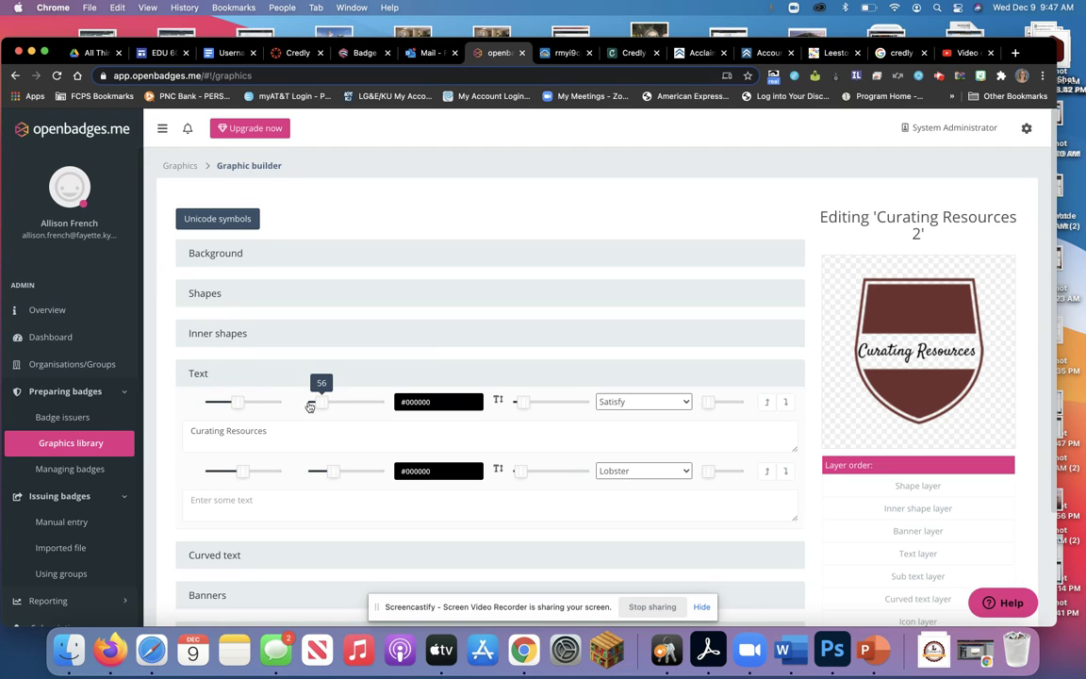
left_click(318, 407)
left_click_drag(318, 407, 323, 409)
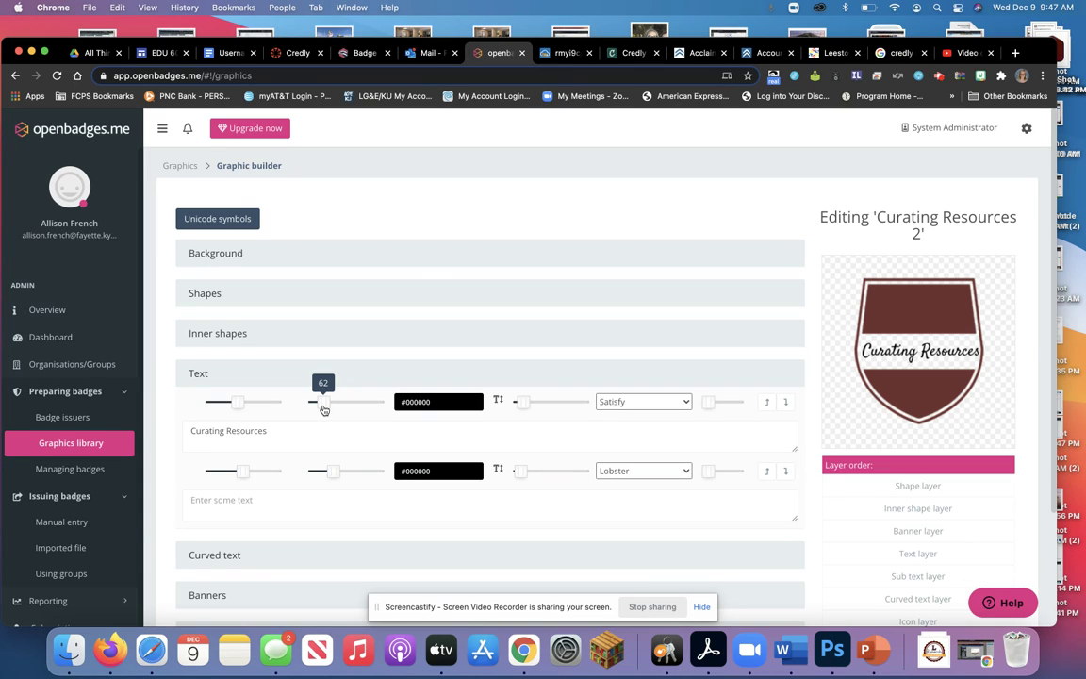
left_click_drag(323, 409, 323, 410)
left_click(443, 408)
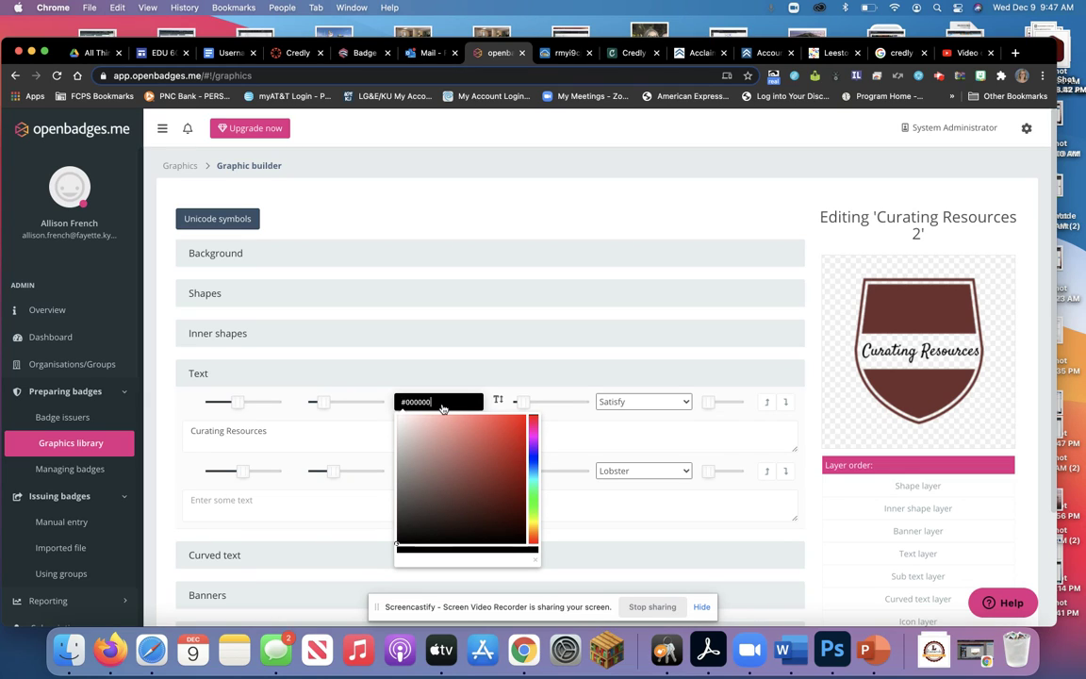
left_click(281, 511)
type("hgjgfjh")
key("BackSpace")
key("BackSpace")
key("BackSpace")
key("BackSpace")
key("BackSpace")
key("BackSpace")
key("BackSpace")
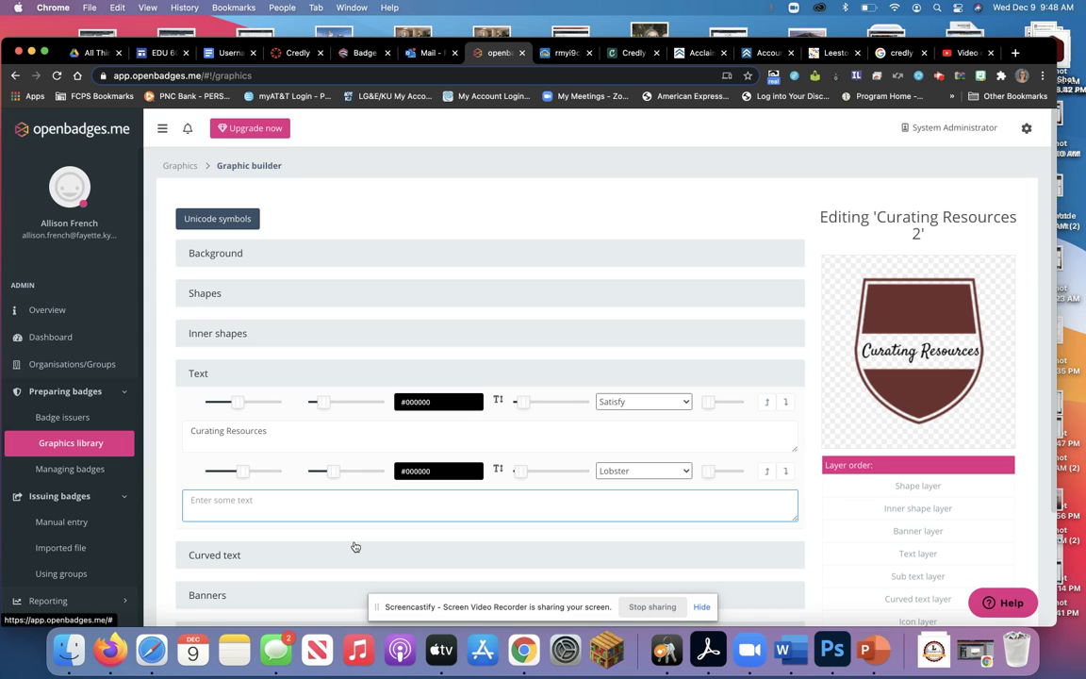
scroll(323, 514, "down", 2)
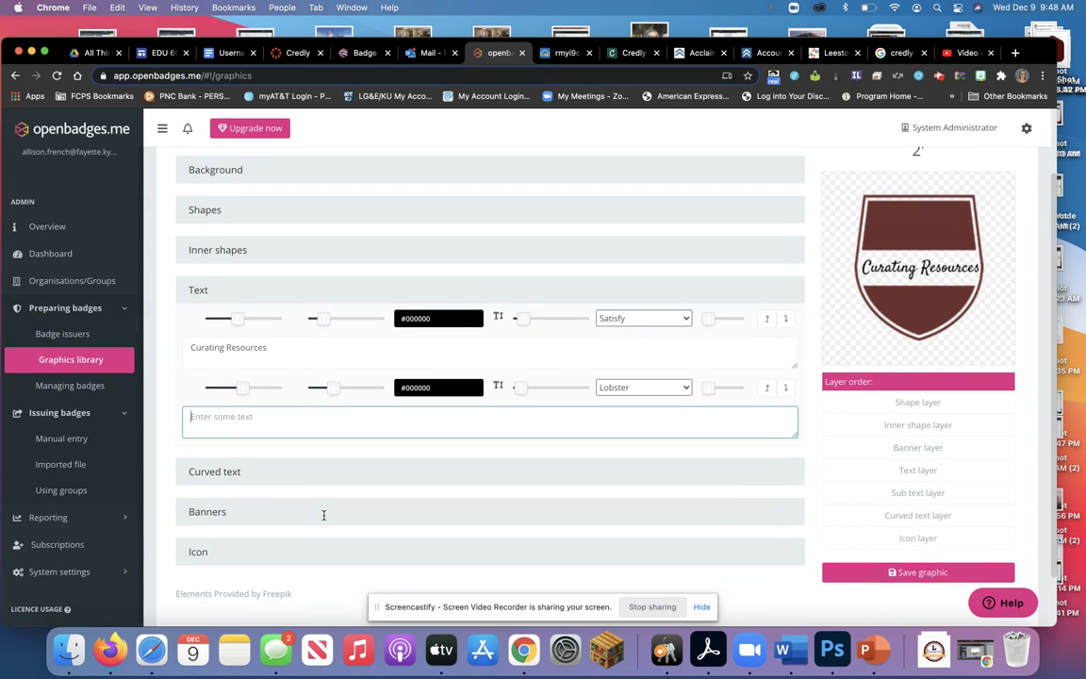
Step: Try a grey ribbon banner across the lower part of the shield and remove it
left_click(254, 476)
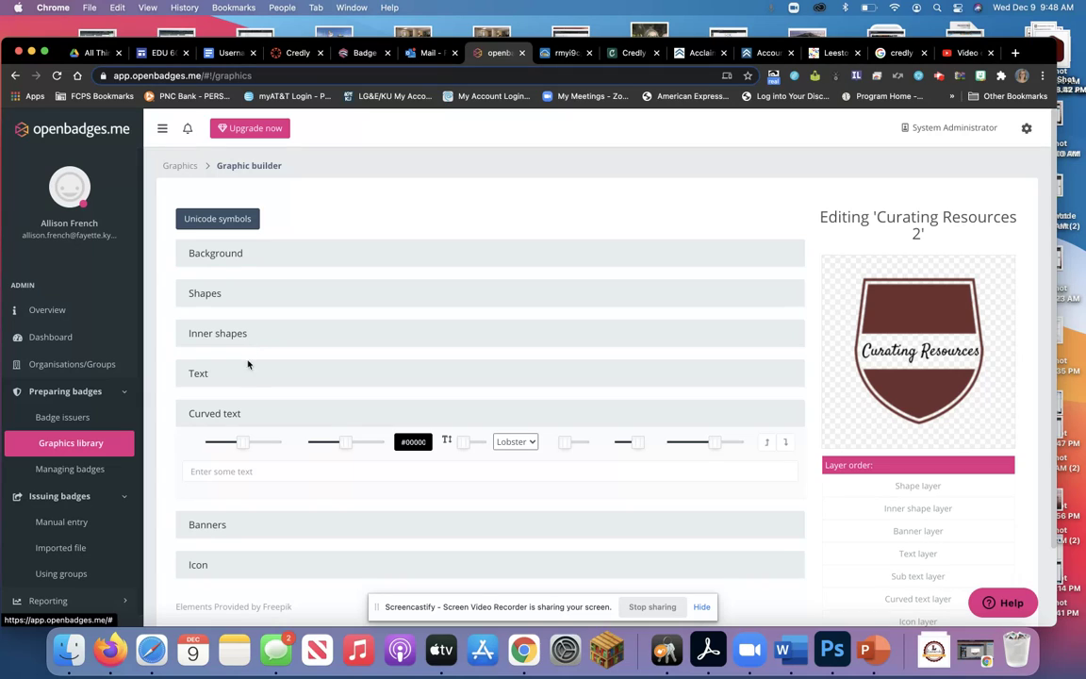
left_click(230, 525)
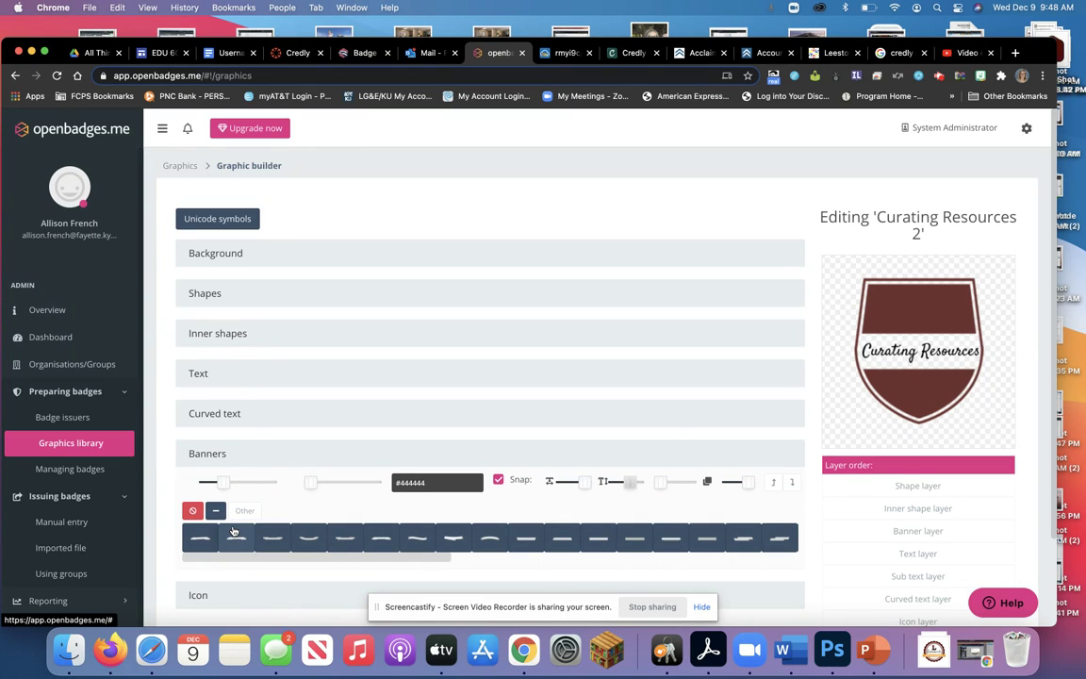
left_click(345, 539)
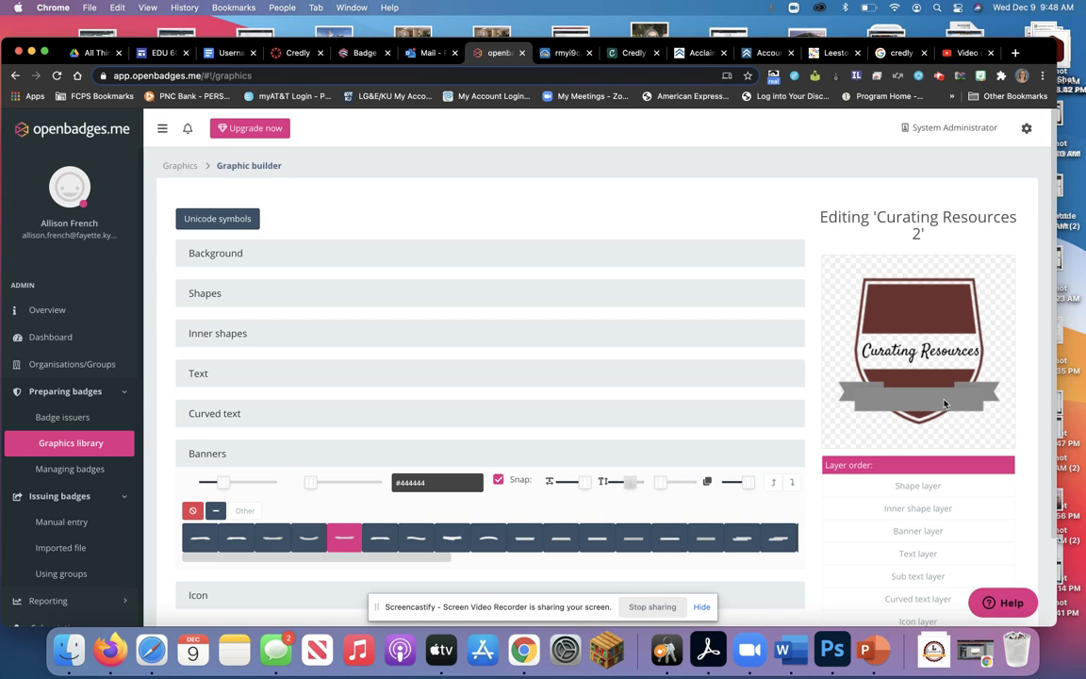
left_click_drag(224, 484, 204, 481)
left_click(193, 512)
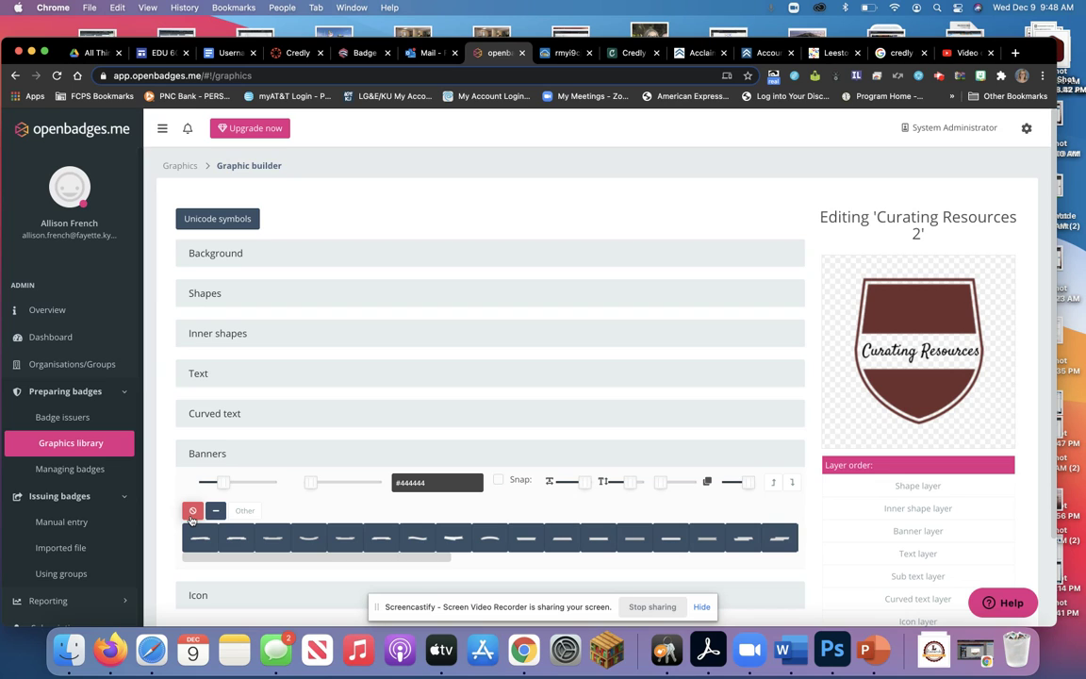
Step: Browse the available icon categories, including Other, for an icon that suits the badge
scroll(276, 505, "down", 2)
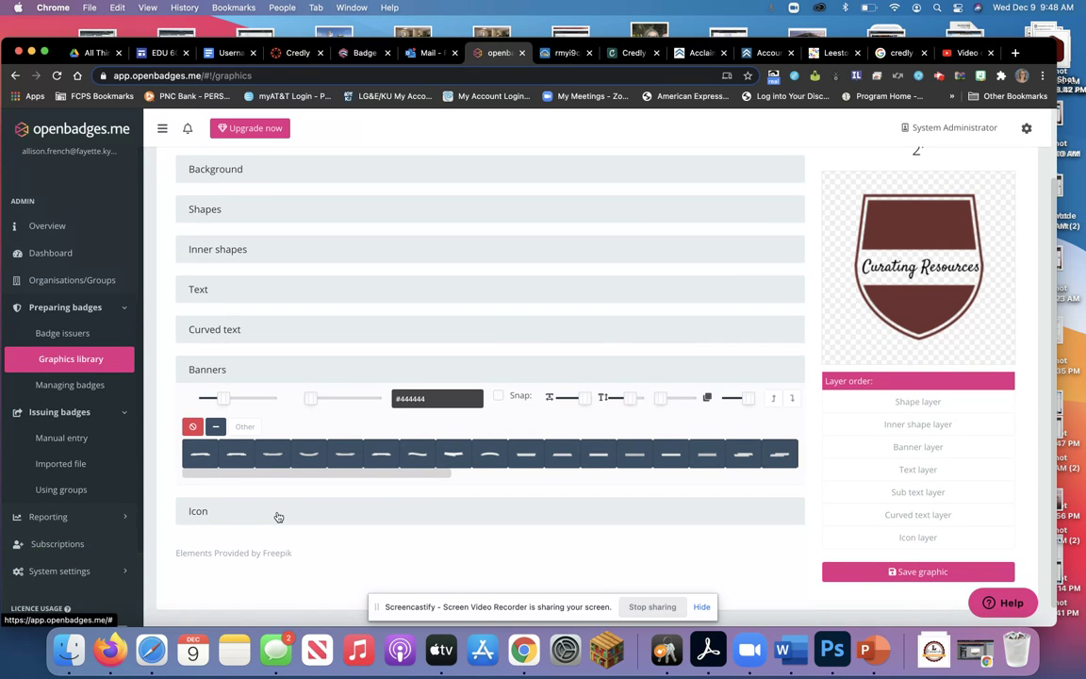
left_click(278, 517)
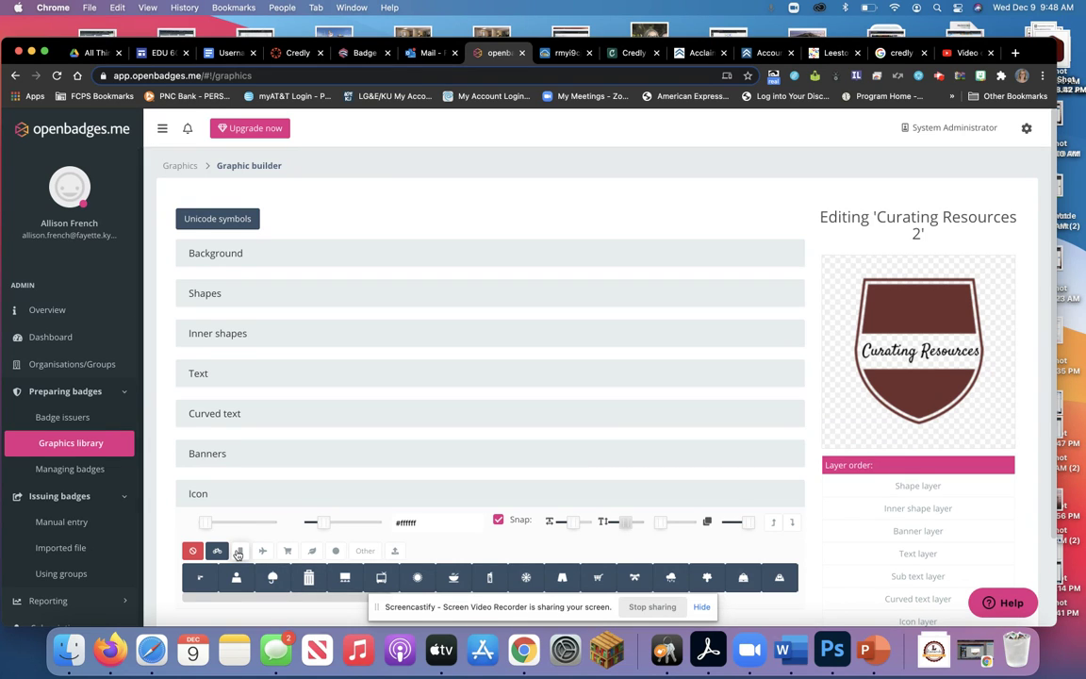
left_click(240, 550)
left_click(262, 551)
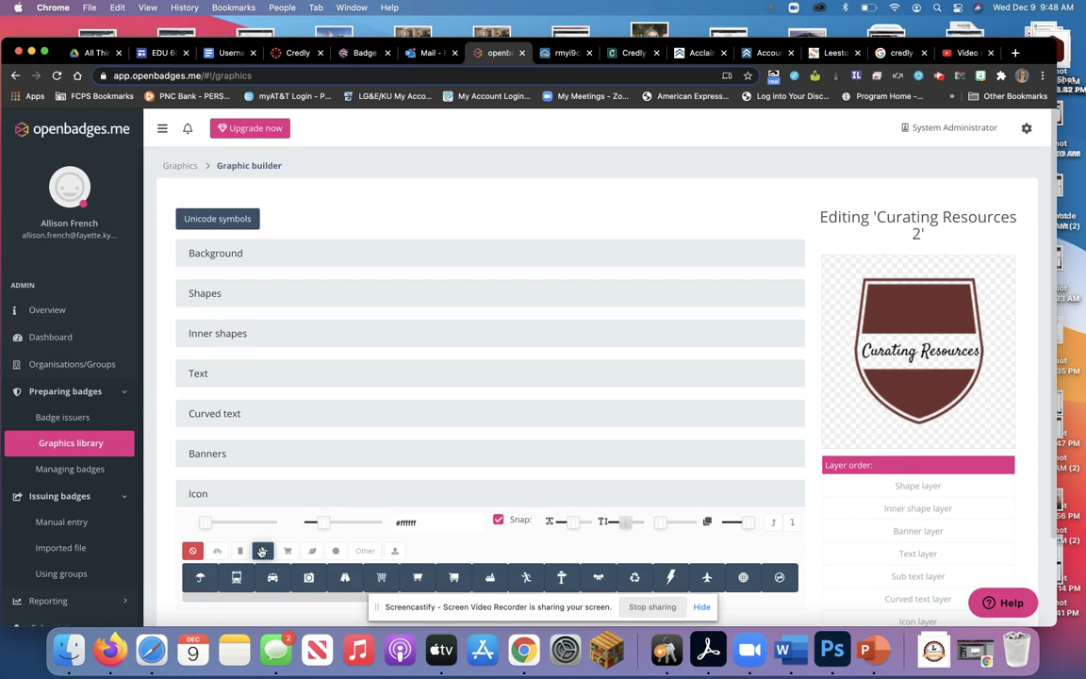
left_click(290, 553)
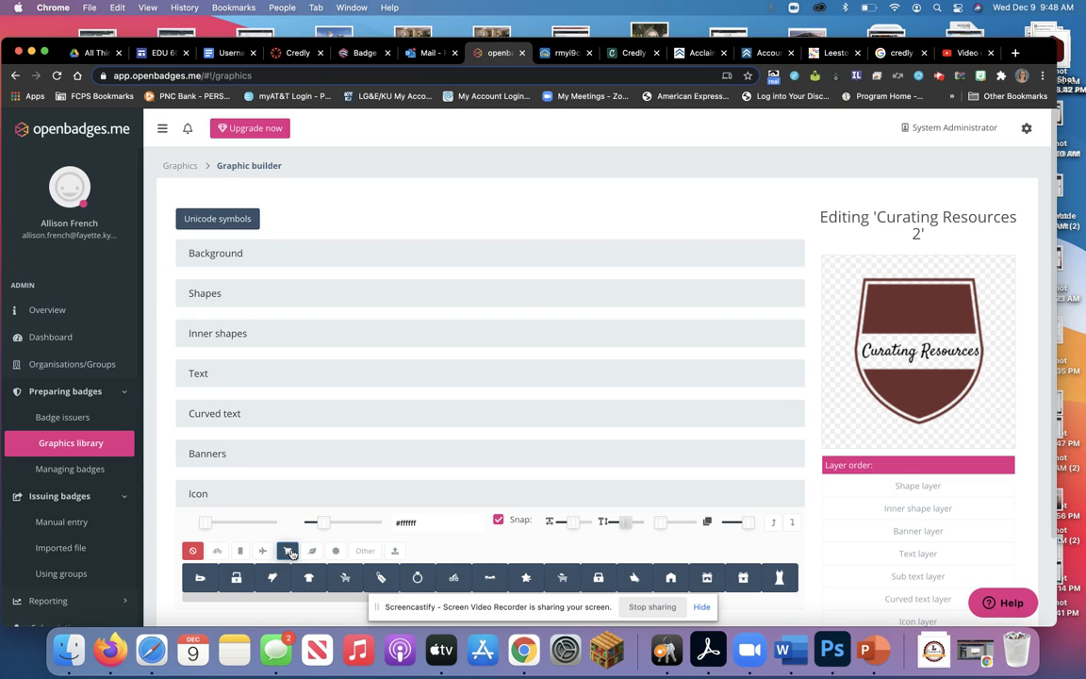
left_click(312, 554)
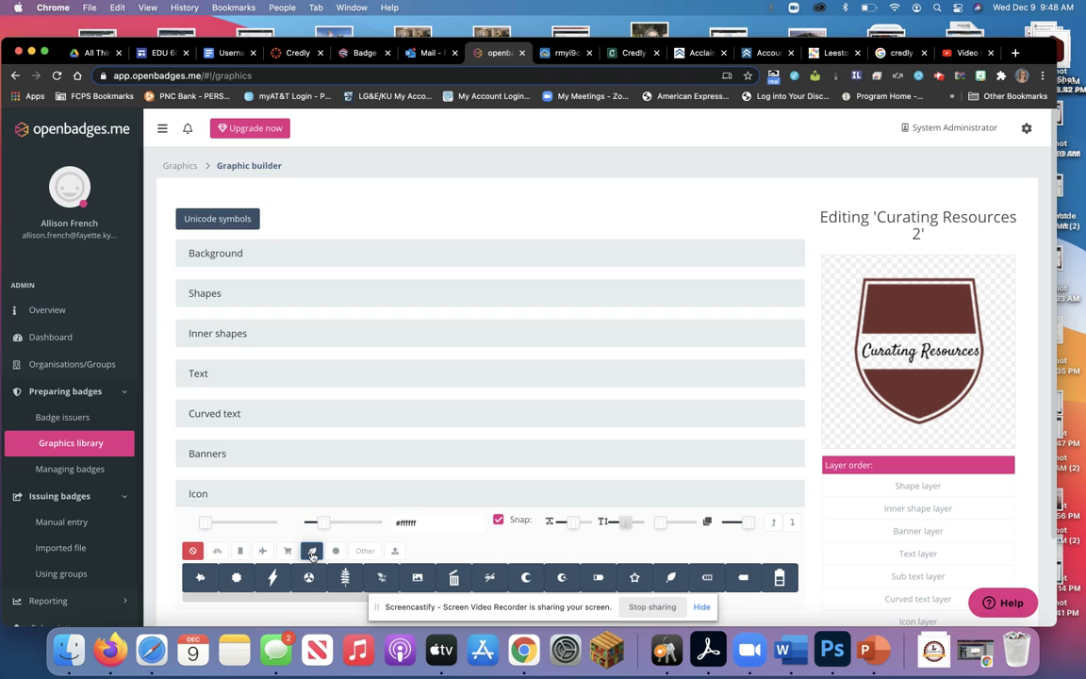
left_click(335, 552)
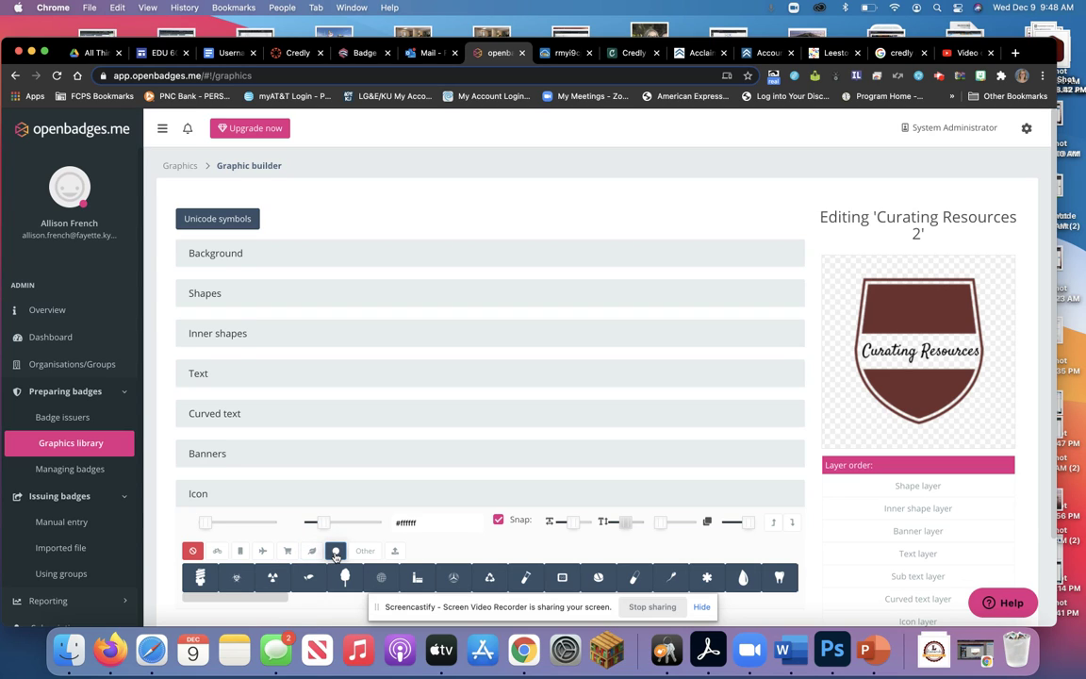
left_click(364, 555)
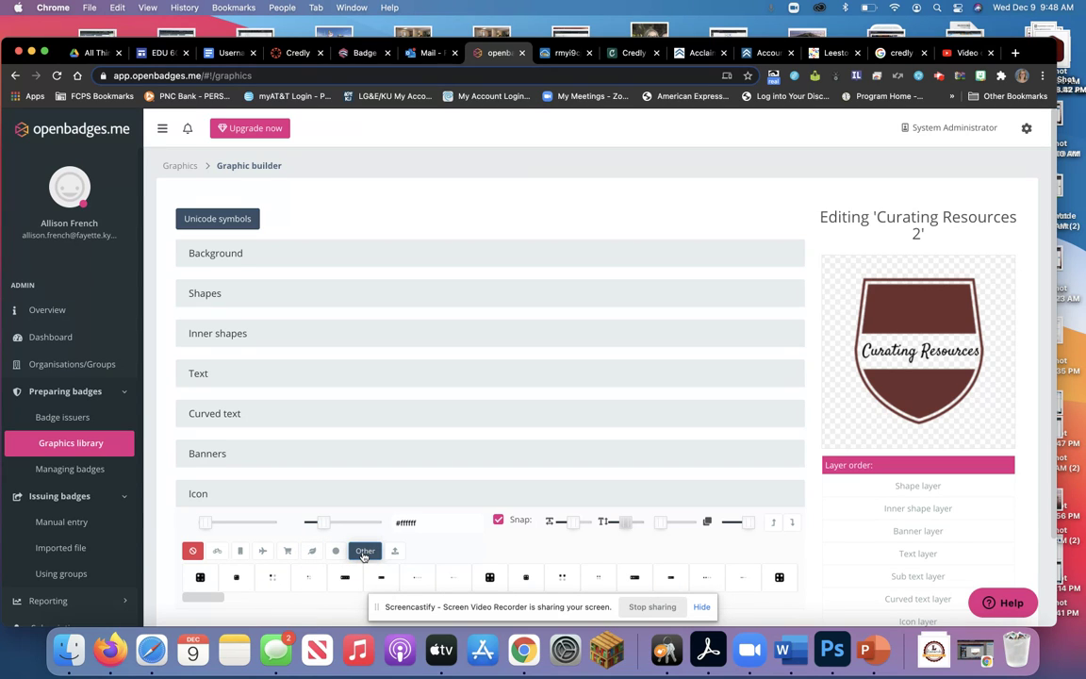
left_click_drag(208, 598, 639, 645)
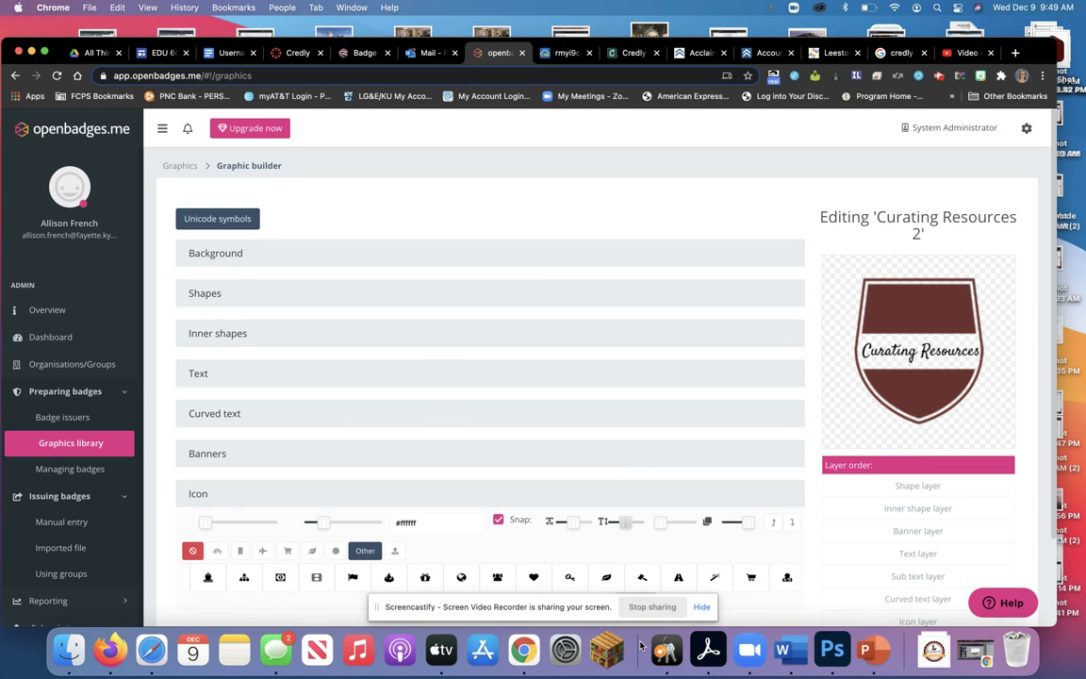
Step: Add the plain magnifying-glass icon in white to the badge graphic
left_click(336, 551)
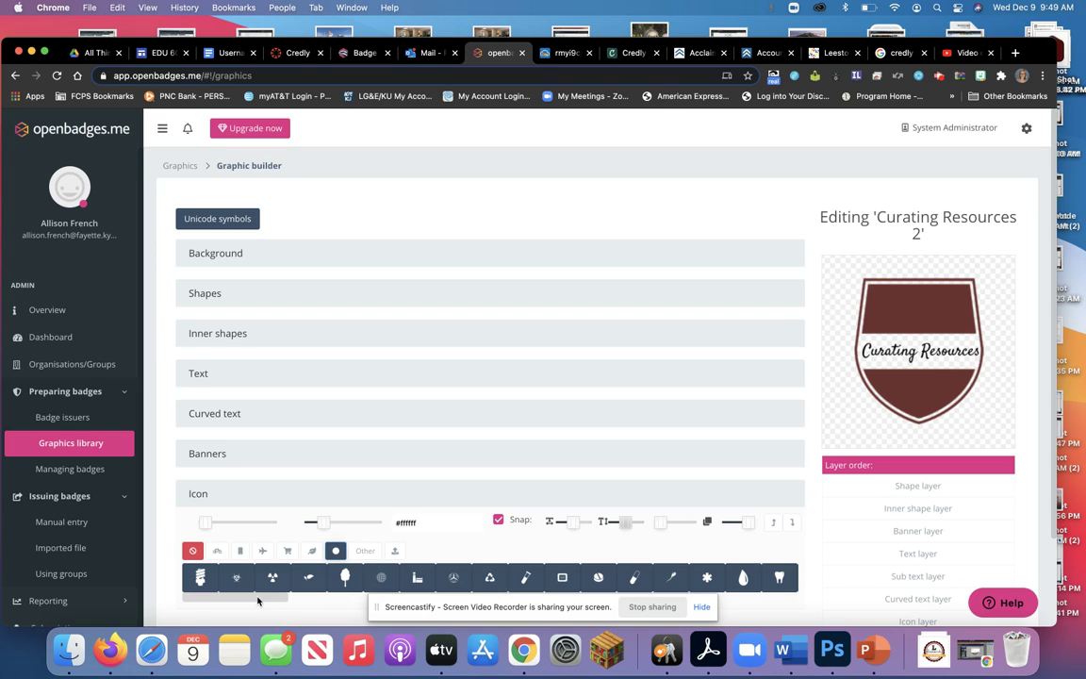
left_click_drag(207, 602, 569, 611)
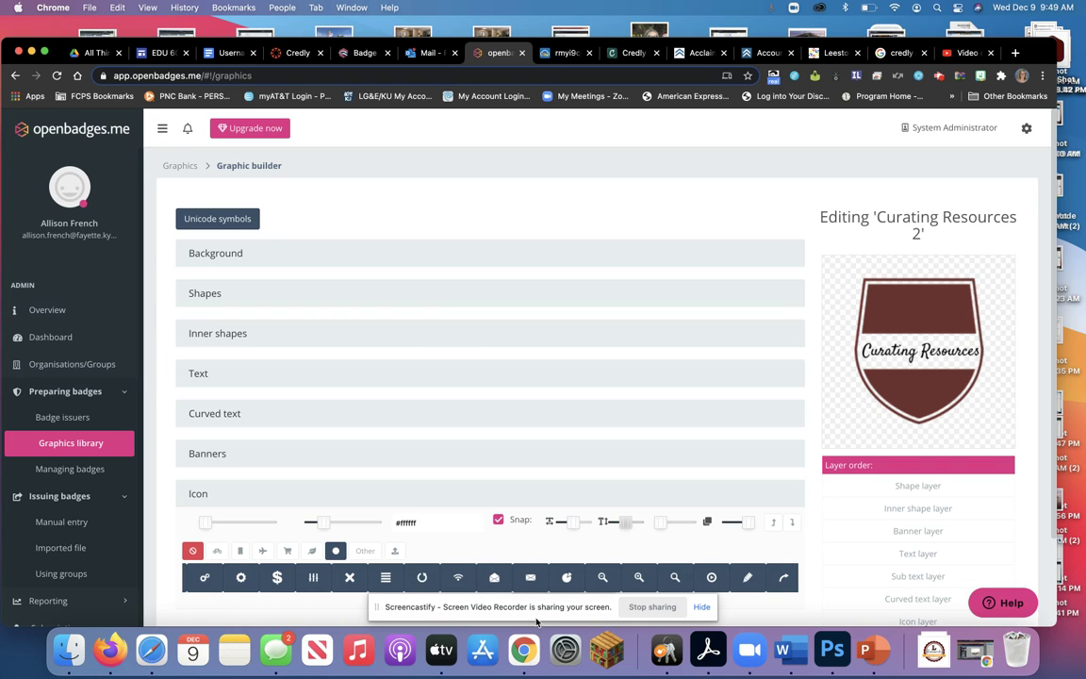
left_click(673, 579)
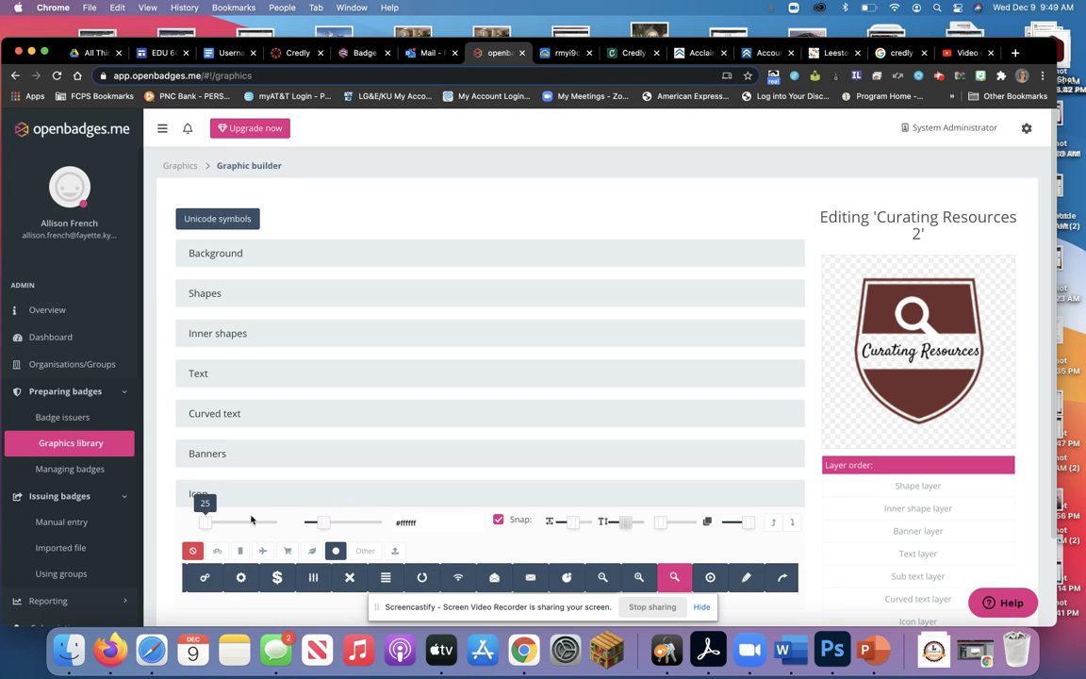
Step: Shrink the magnifying-glass icon slightly and centre it horizontally in the shield's upper section
left_click_drag(324, 525, 313, 524)
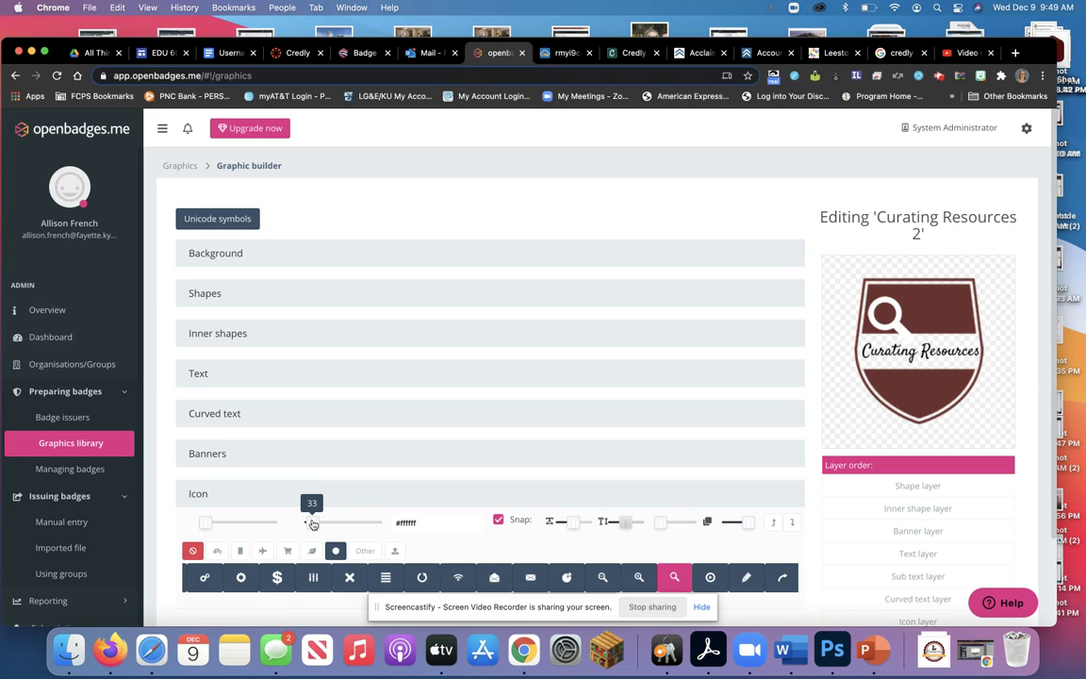
mouse_move(573, 524)
left_mouse_down()
mouse_move(620, 525)
mouse_move(570, 528)
left_mouse_up()
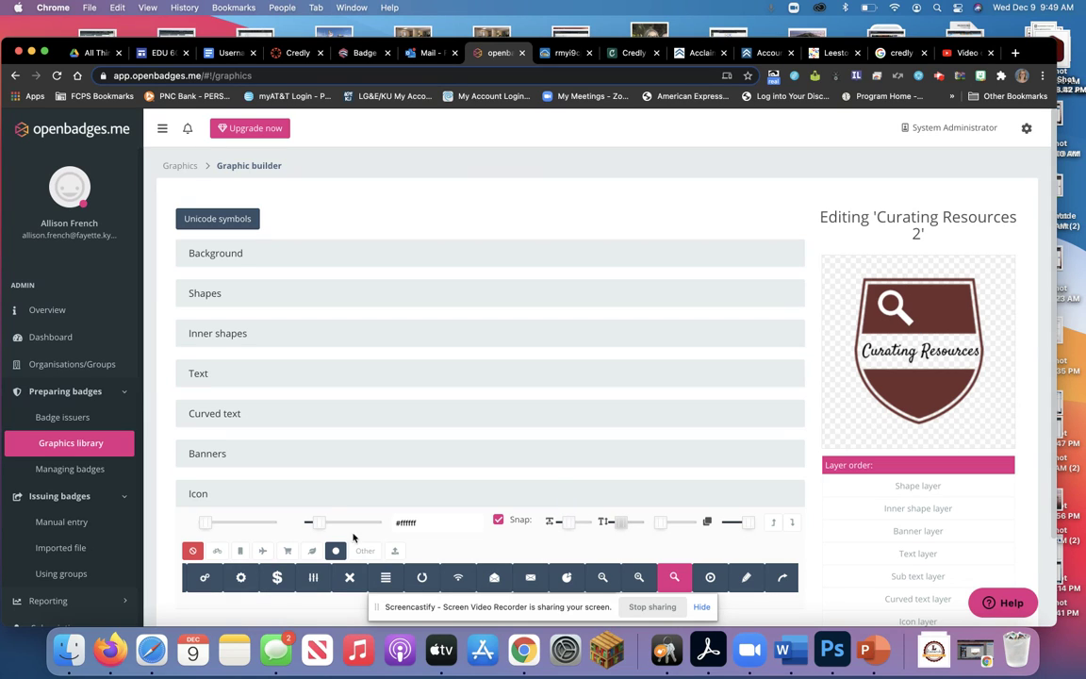
left_click_drag(322, 524, 329, 530)
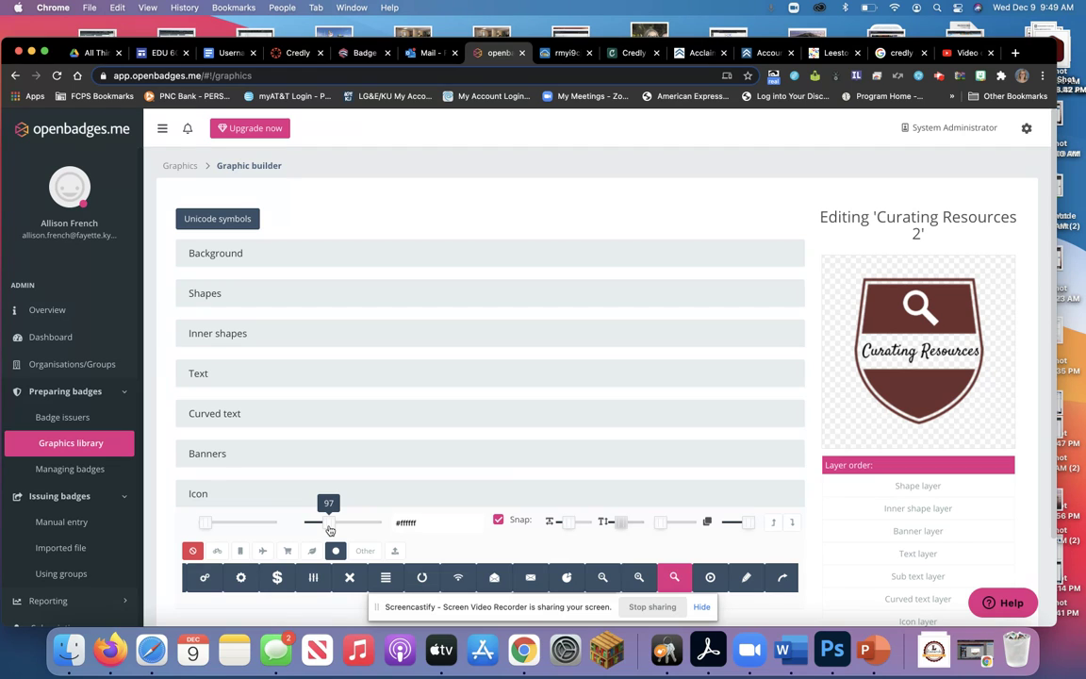
left_click_drag(329, 530, 327, 530)
scroll(406, 547, "down", 5)
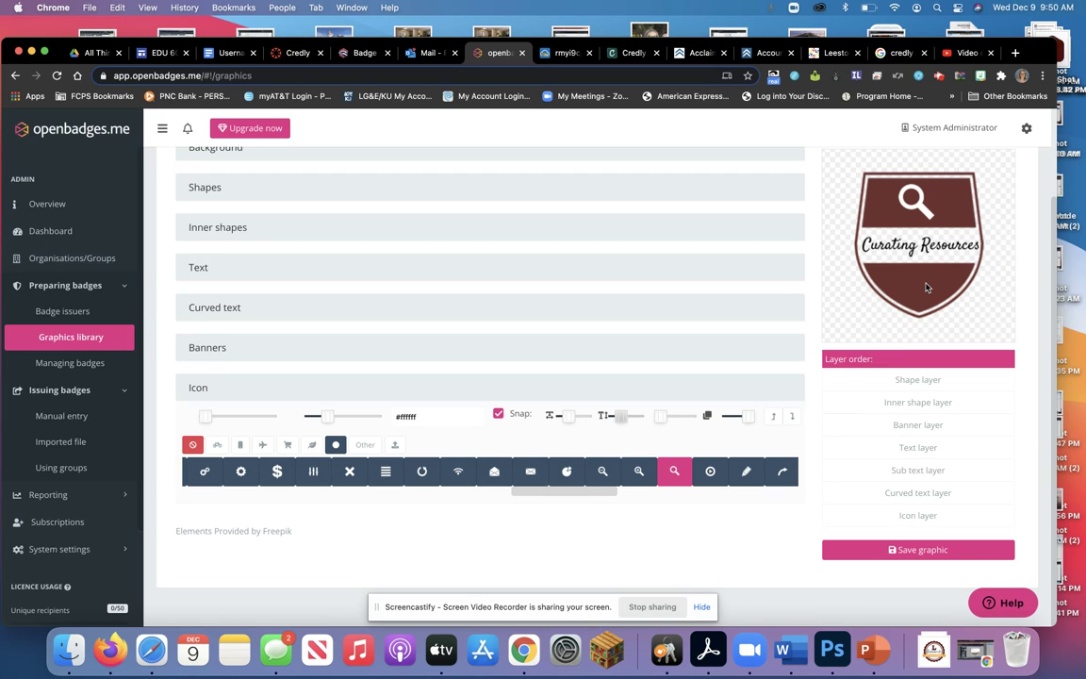
scroll(695, 512, "up", 3)
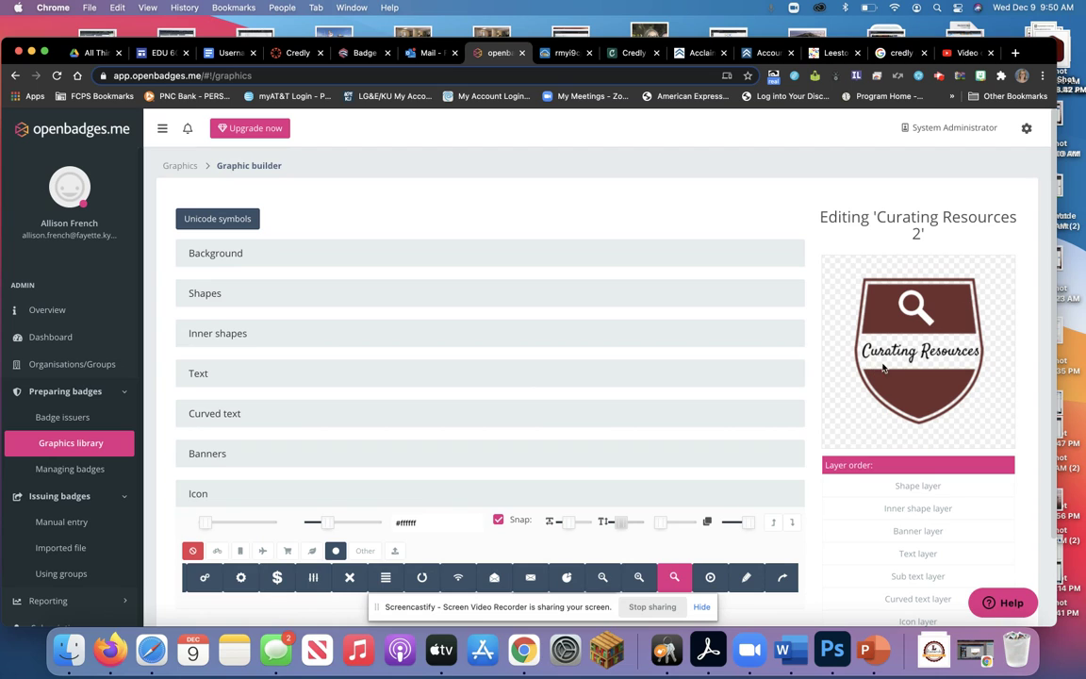
Step: Set the badge graphic's background colour to white, #ffffff
left_click(225, 255)
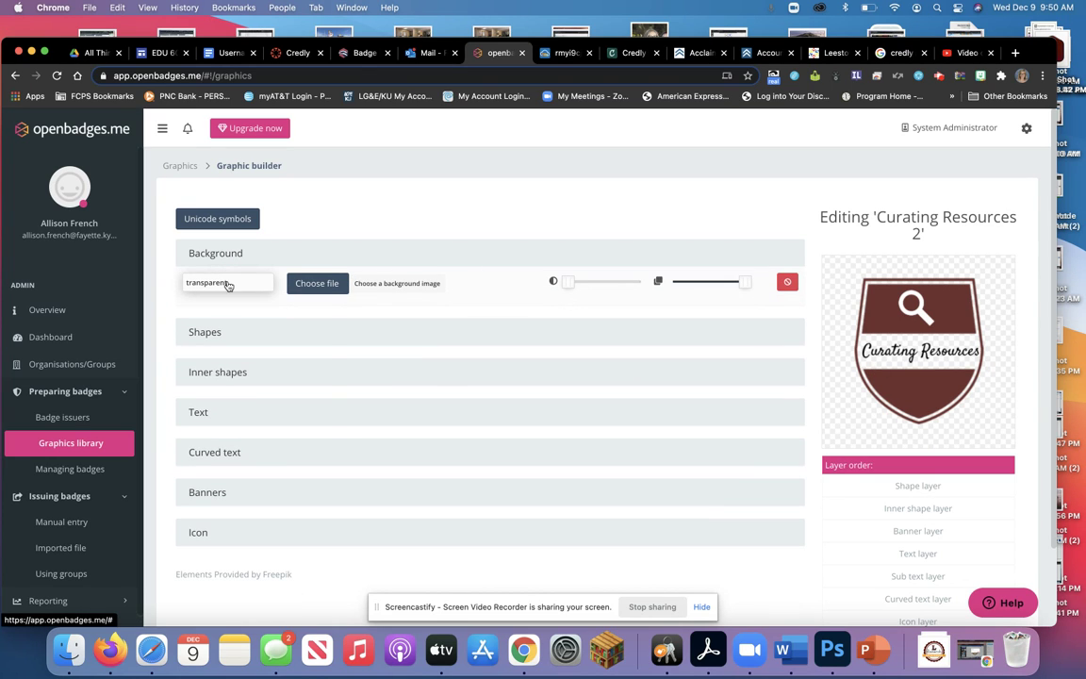
left_click(227, 285)
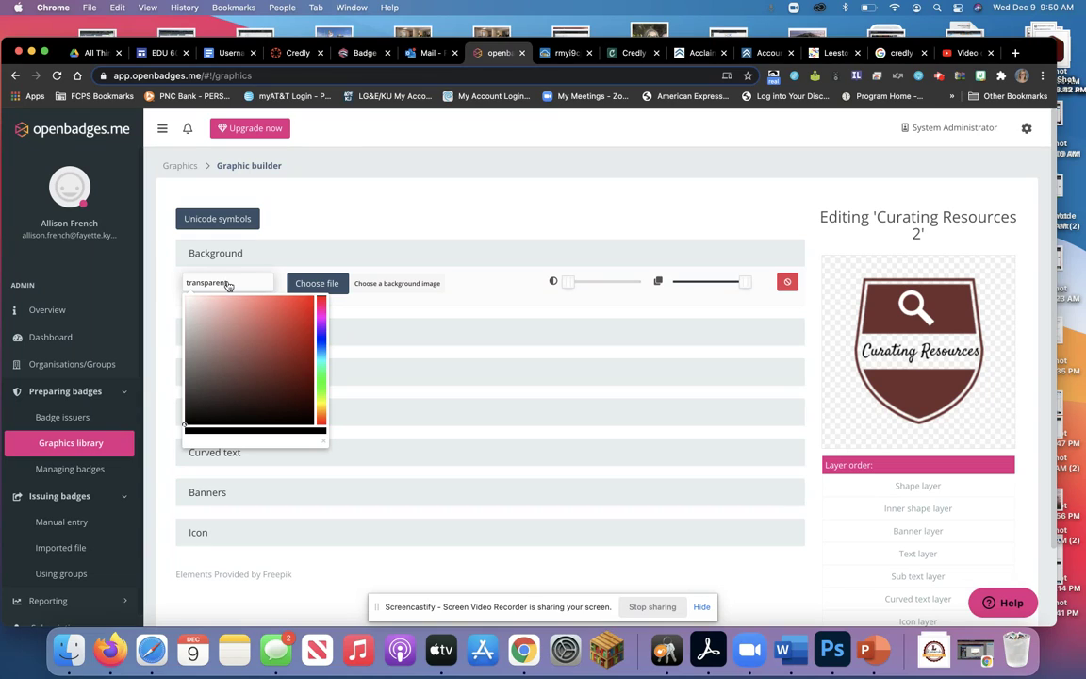
left_click(188, 298)
left_click(227, 288)
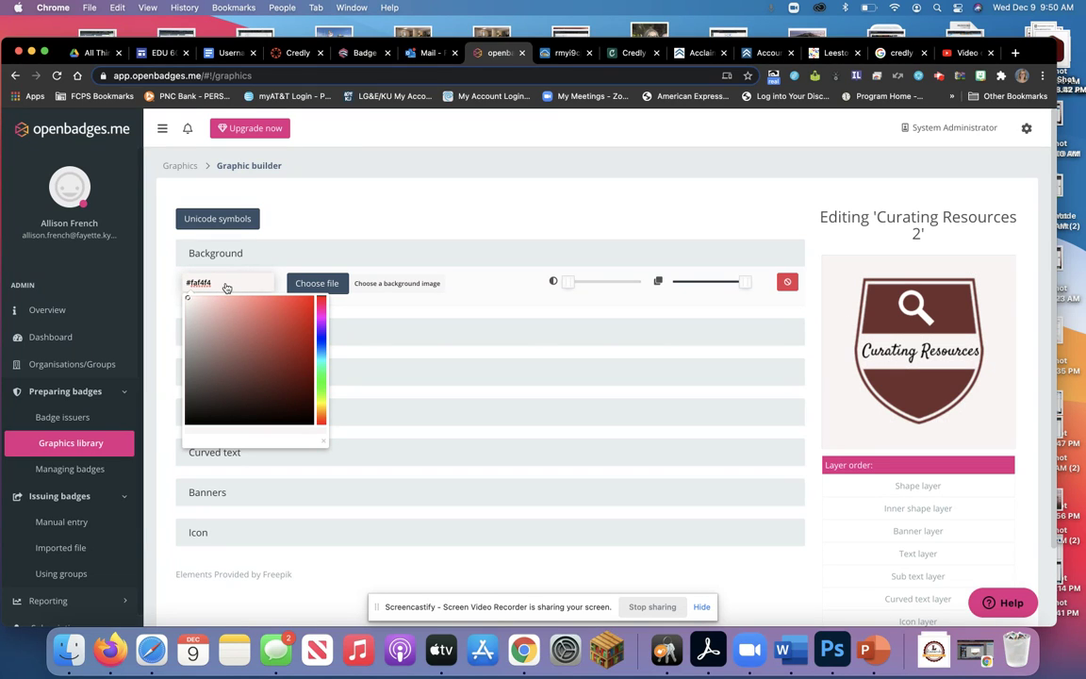
key("BackSpace")
key("BackSpace")
key("BackSpace")
key("BackSpace")
key("BackSpace")
key("BackSpace")
key("BackSpace")
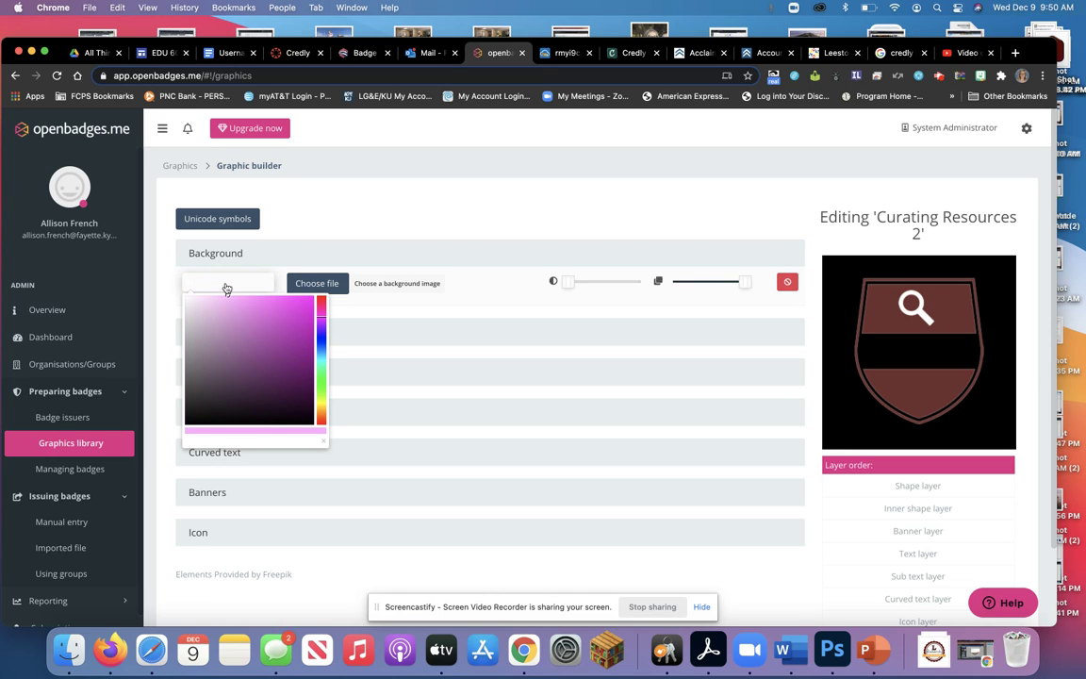
type("#ffffff")
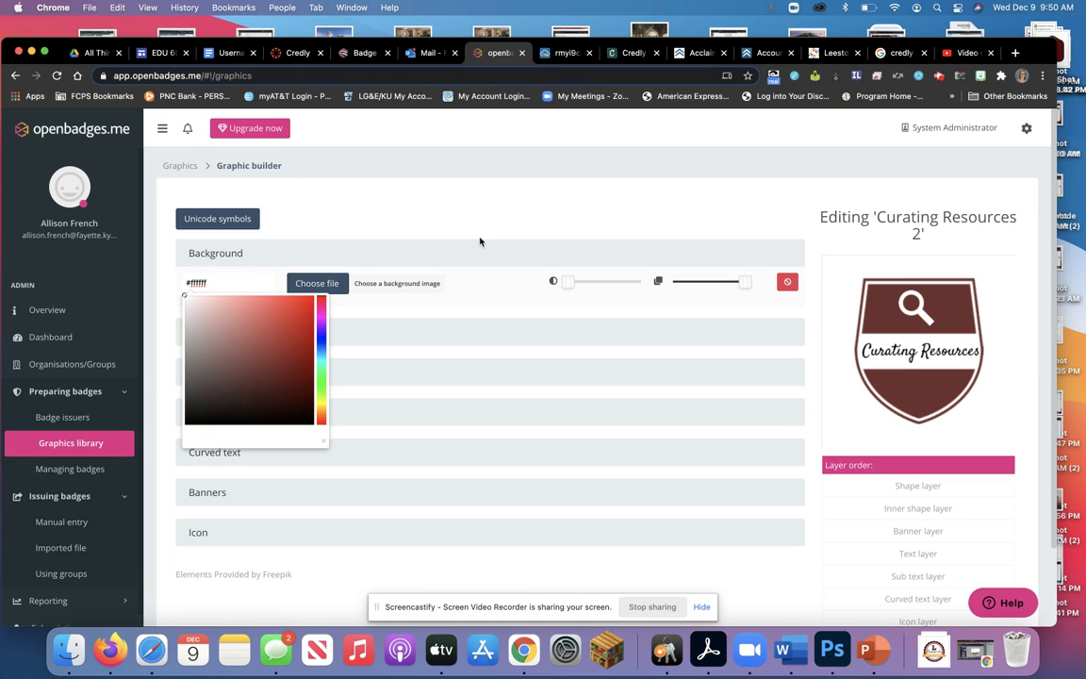
Step: Save the badge graphic and reload the graphics library to refresh its preview
scroll(510, 346, "down", 2)
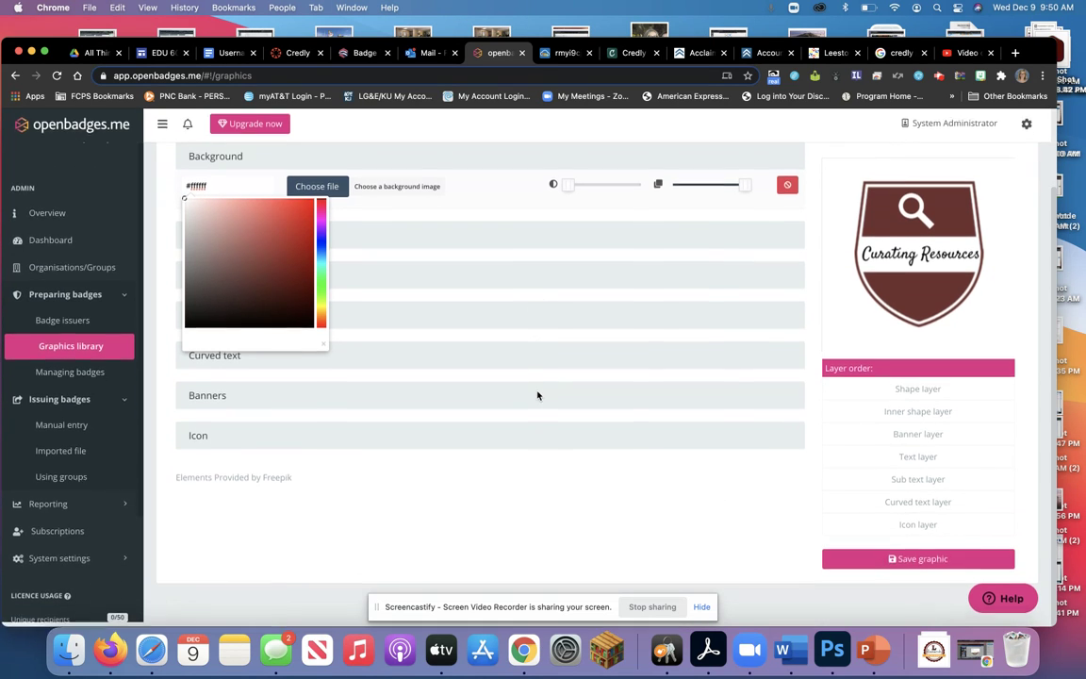
left_click(898, 563)
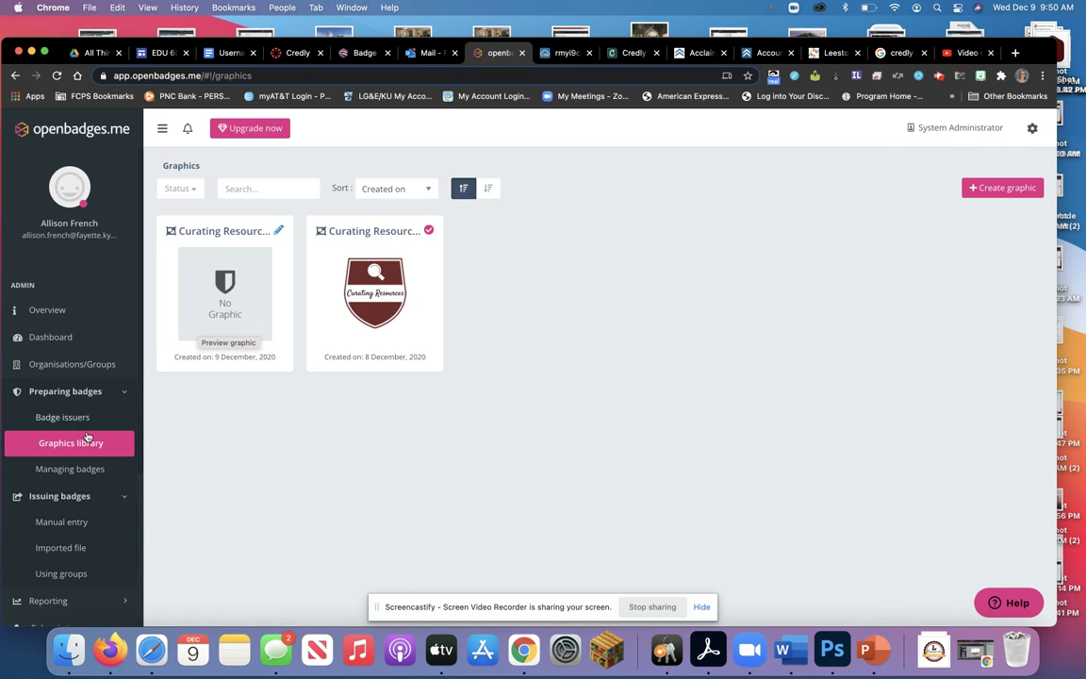
left_click(84, 470)
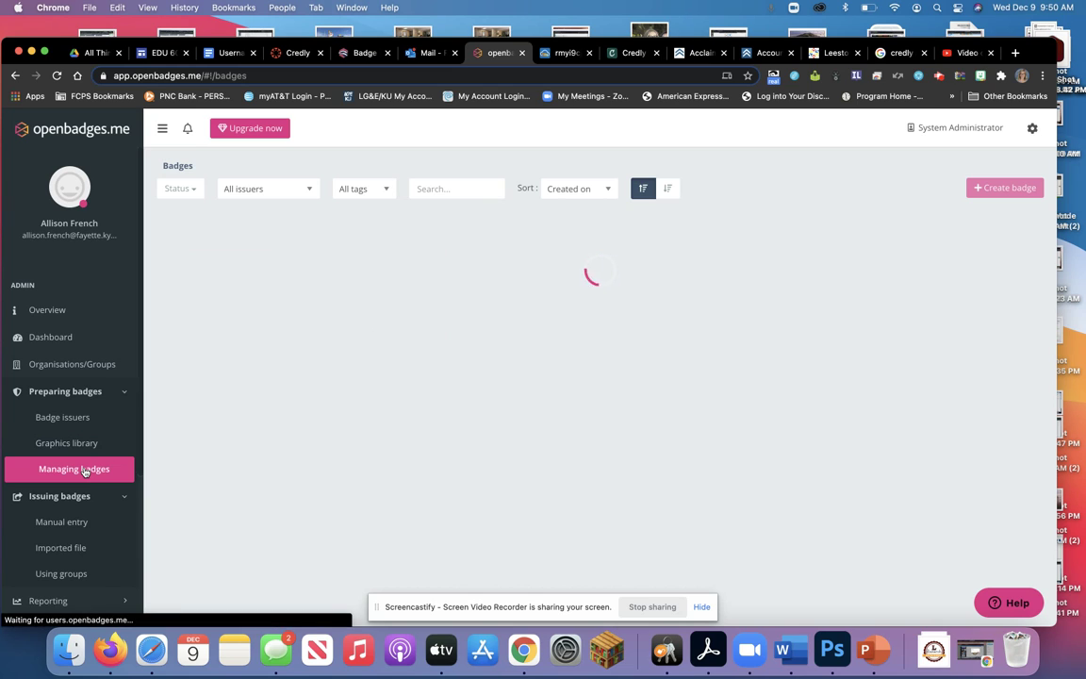
left_click(82, 448)
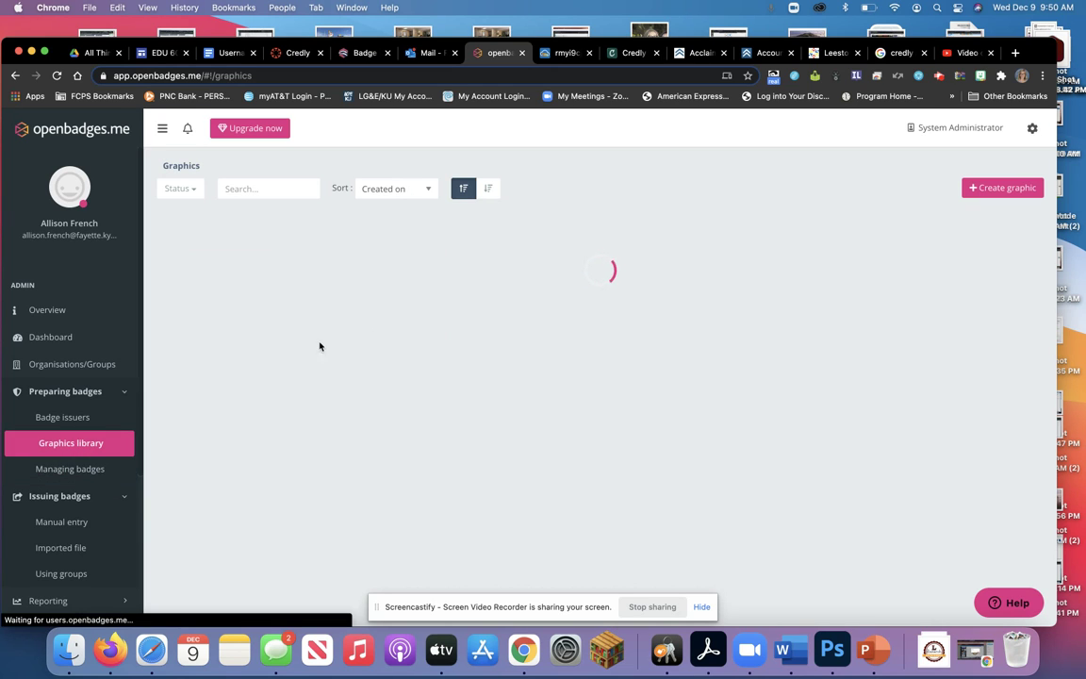
Step: Publish the "Curating Resources 2" graphic as completed so that it can be used in badge templates
mouse_move(325, 338)
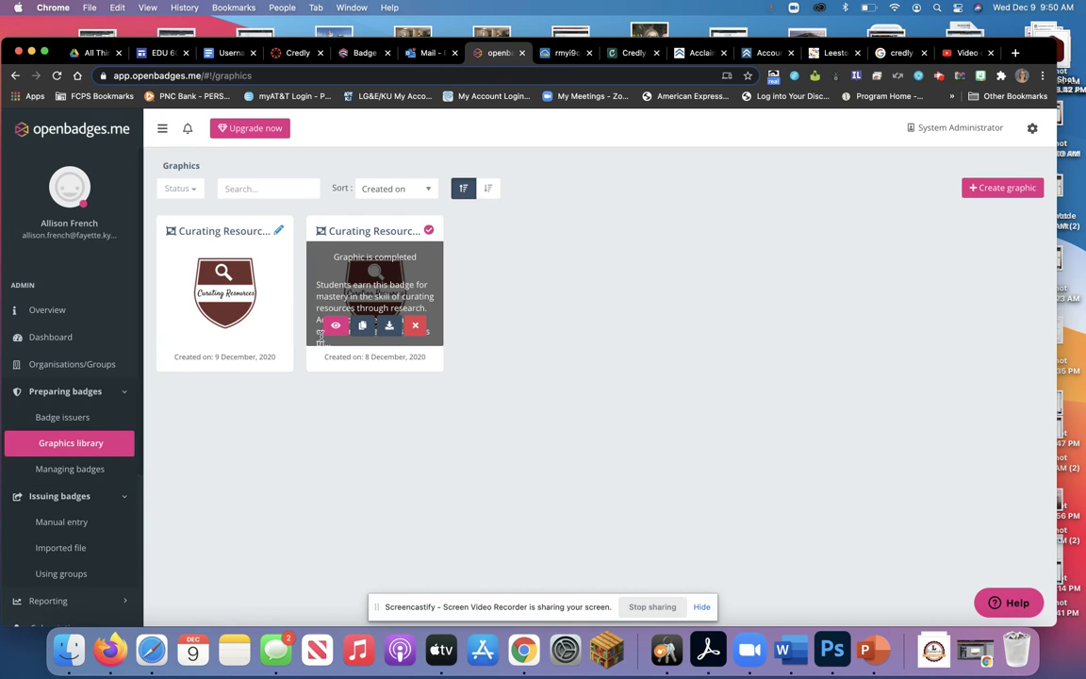
left_click(271, 326)
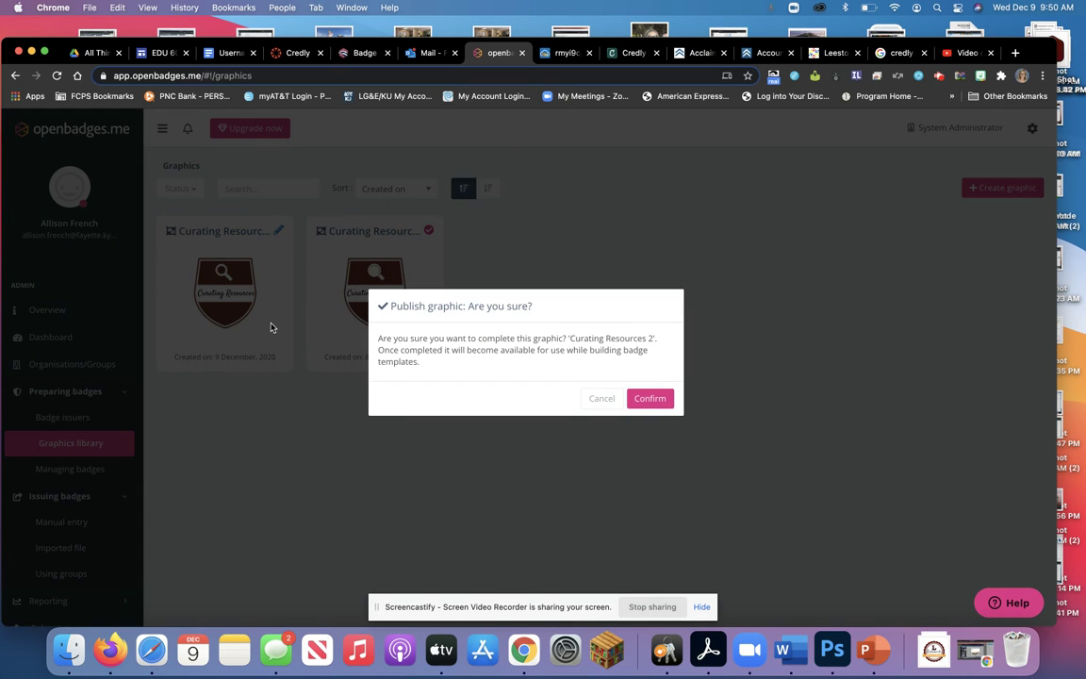
left_click(641, 398)
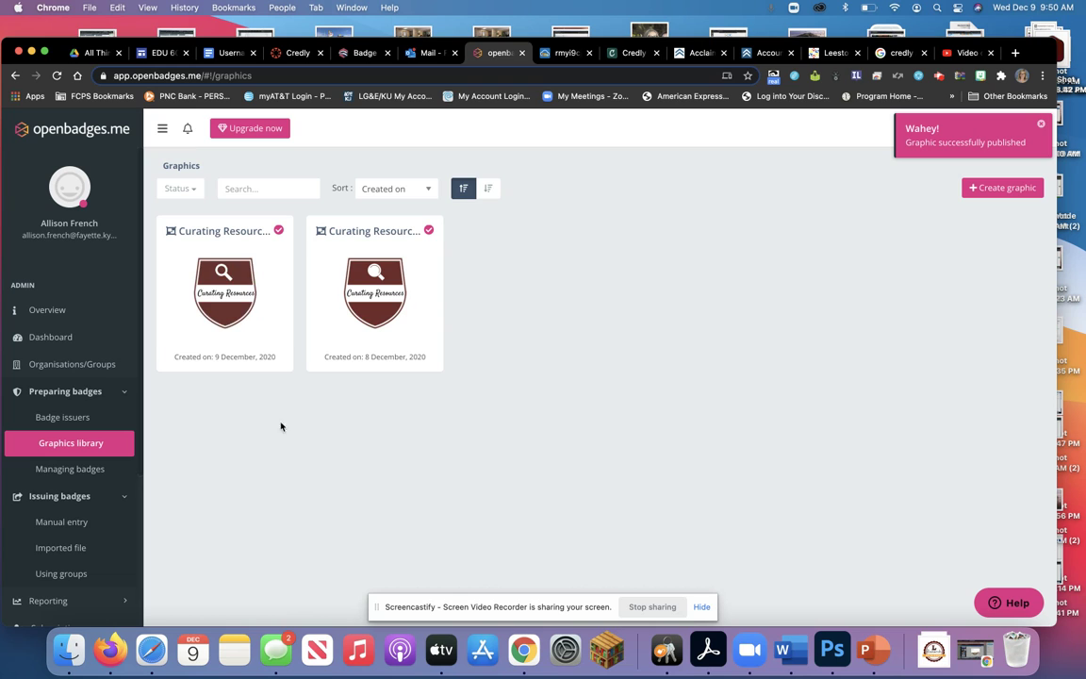
Step: Start creating a new badge from the badge management area and view its required details
left_click(83, 476)
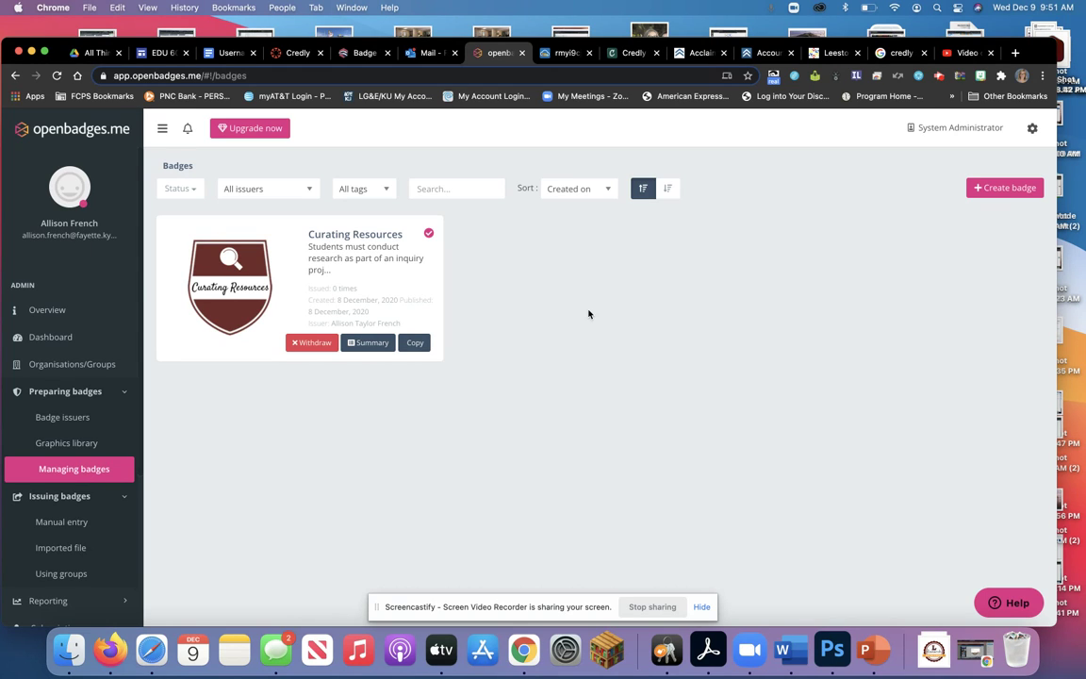
left_click(1007, 189)
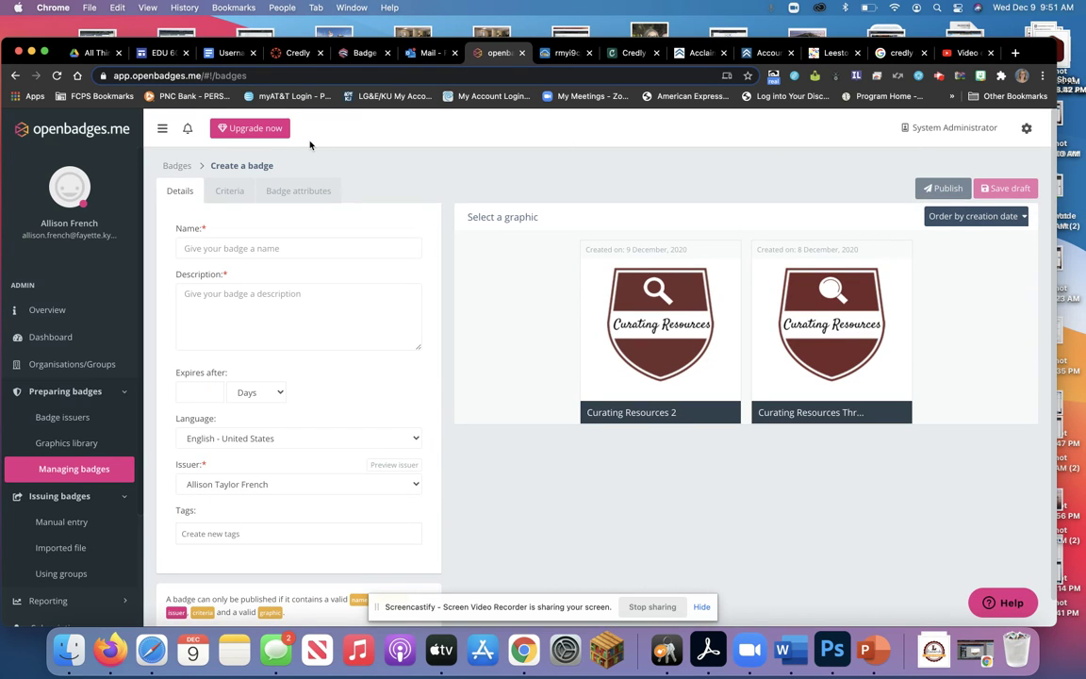
scroll(310, 591, "down", 1)
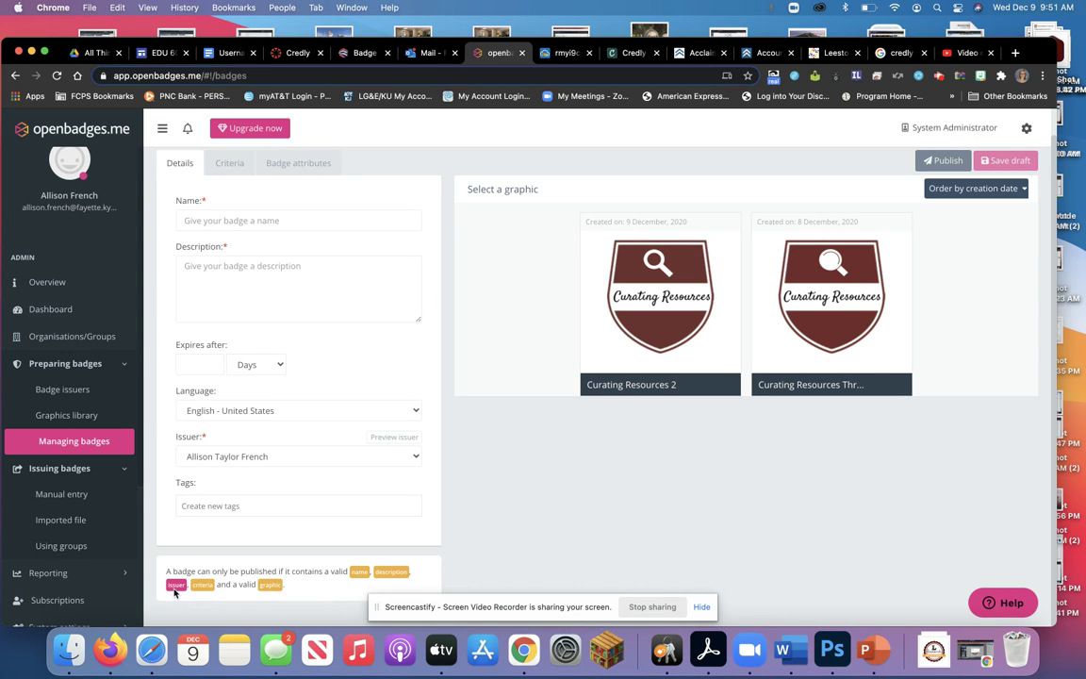
Step: Name the new badge "Curating Resources 3" and enter "kjgjgj" as its description
left_click(214, 220)
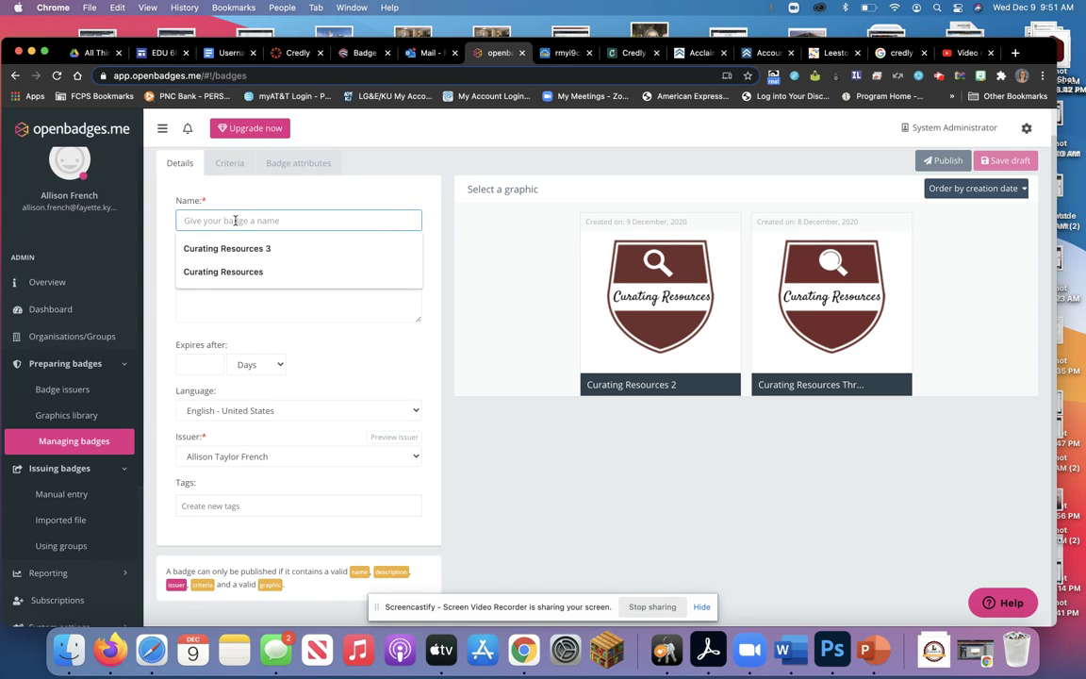
left_click(235, 249)
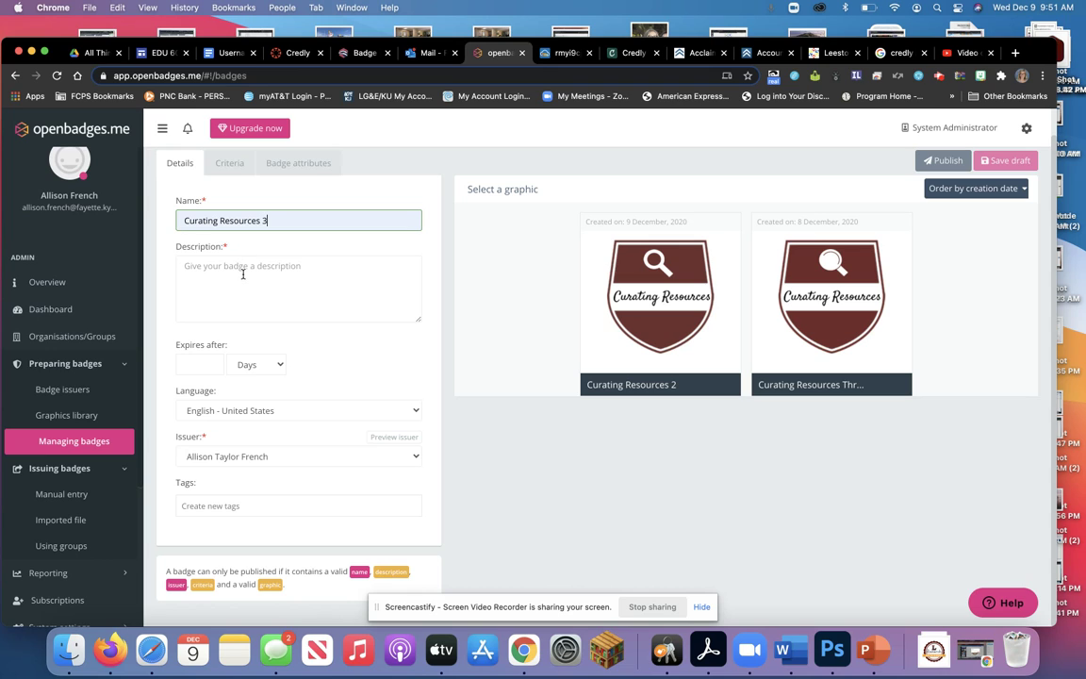
left_click(242, 273)
type("kjgjg")
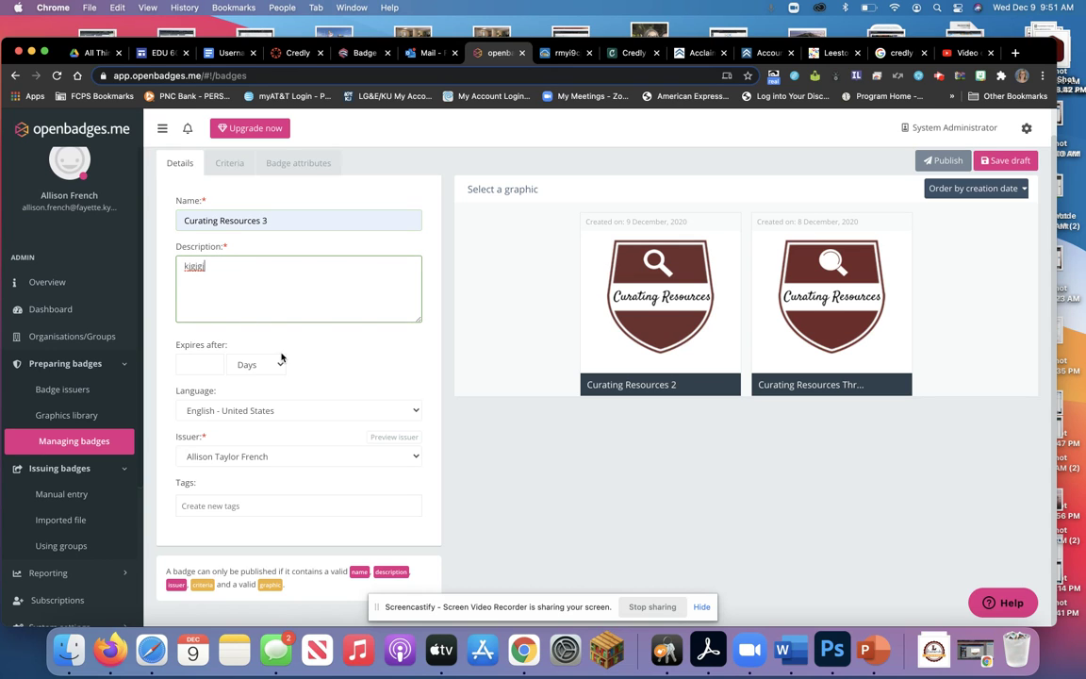
Step: Enter "jhgjhgjhg" as the text block criteria for earning the badge
left_click(229, 162)
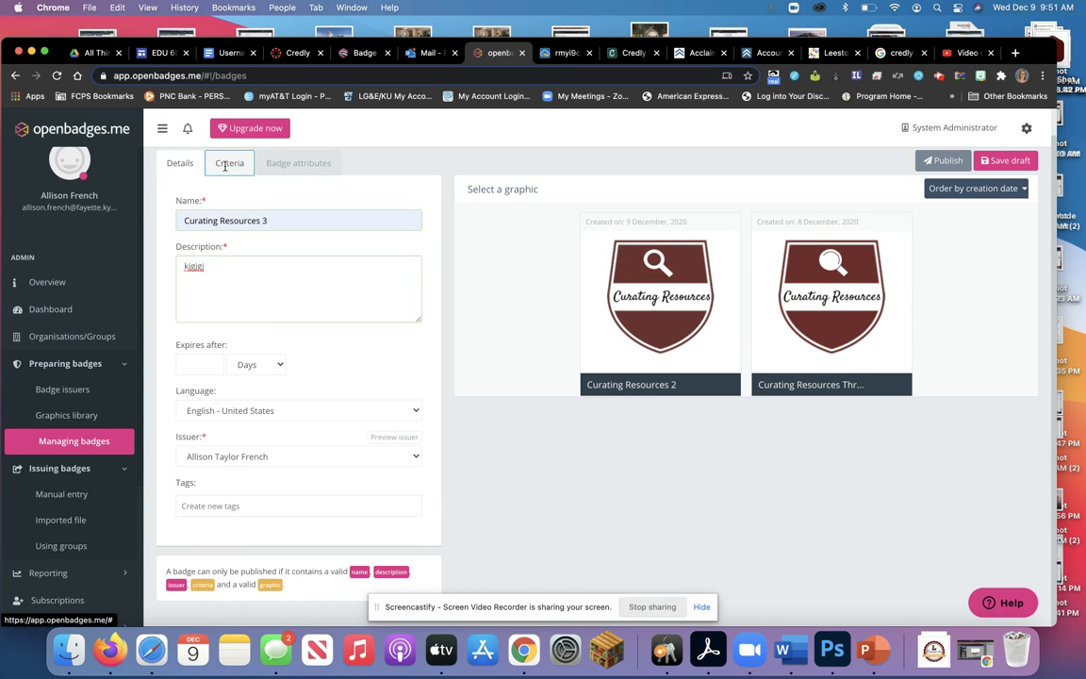
left_click(237, 321)
type("jhgjhgjhg")
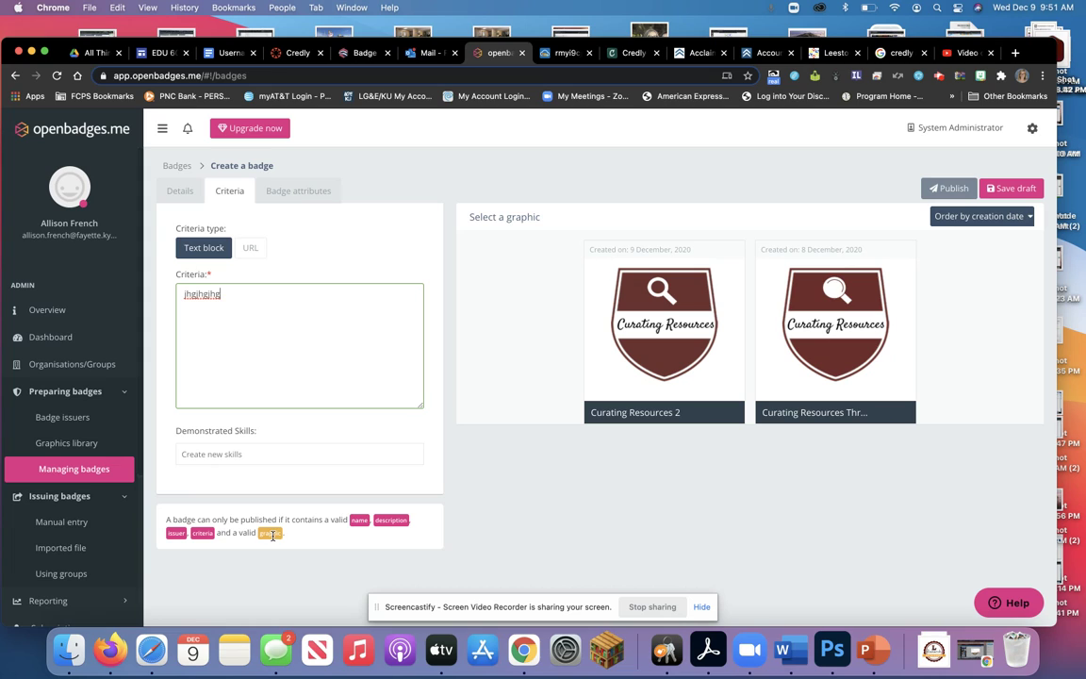
Step: Assign the "Curating Resources 2" graphic to the badge and publish it
left_click(701, 328)
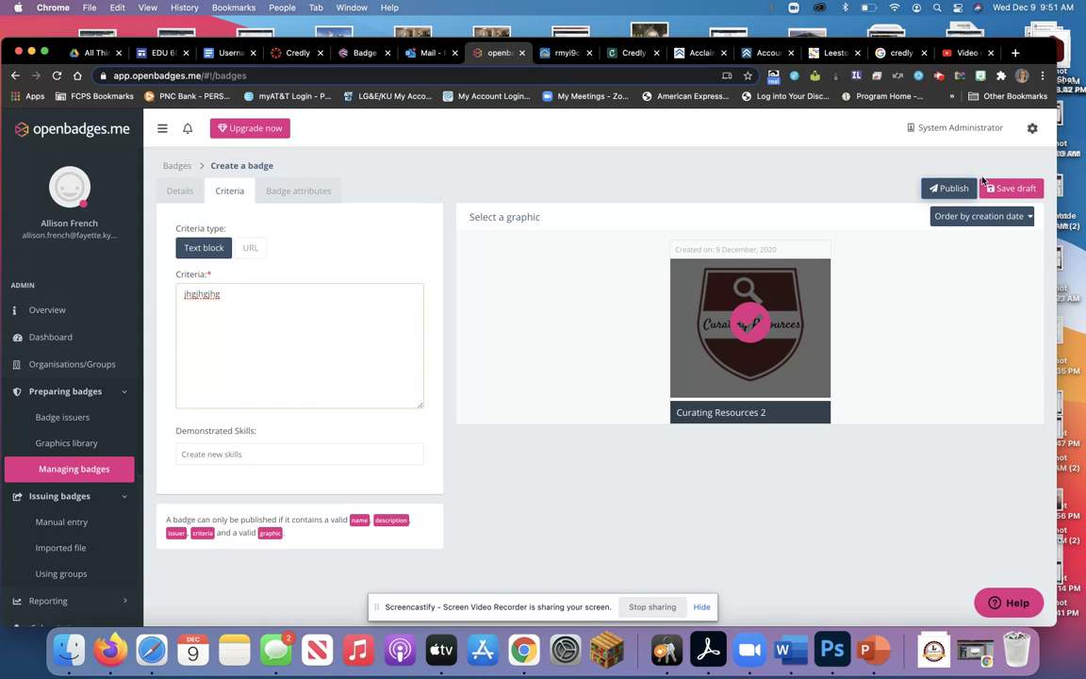
left_click(950, 187)
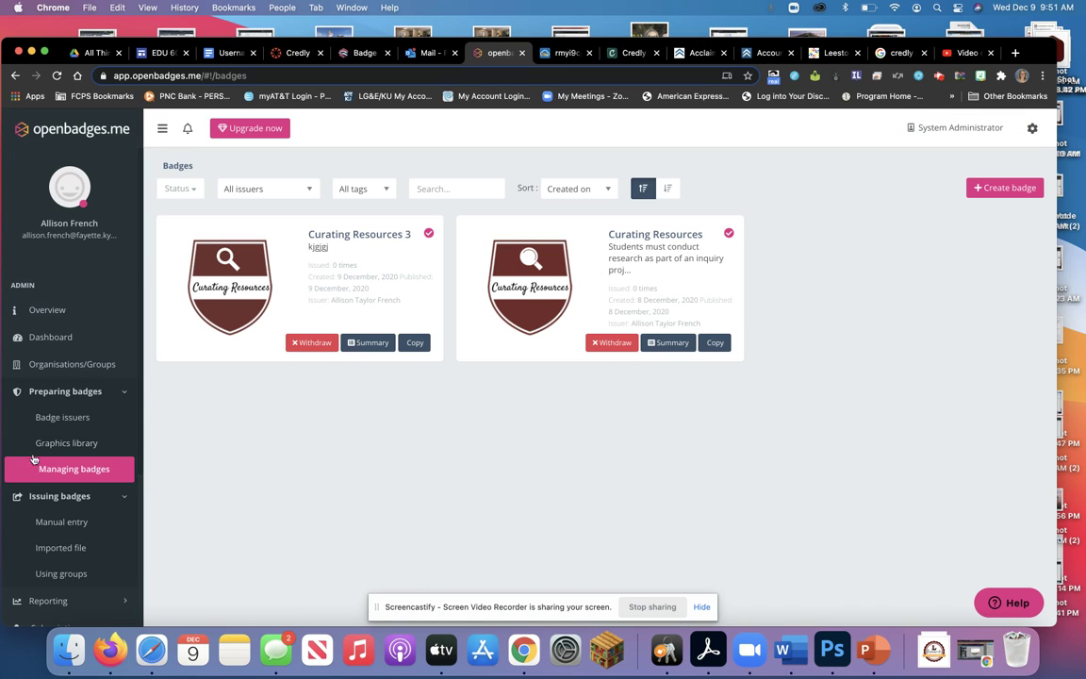
Step: Open the manual issuing form for the "Curating Resources 3" badge
left_click(126, 501)
left_click(127, 503)
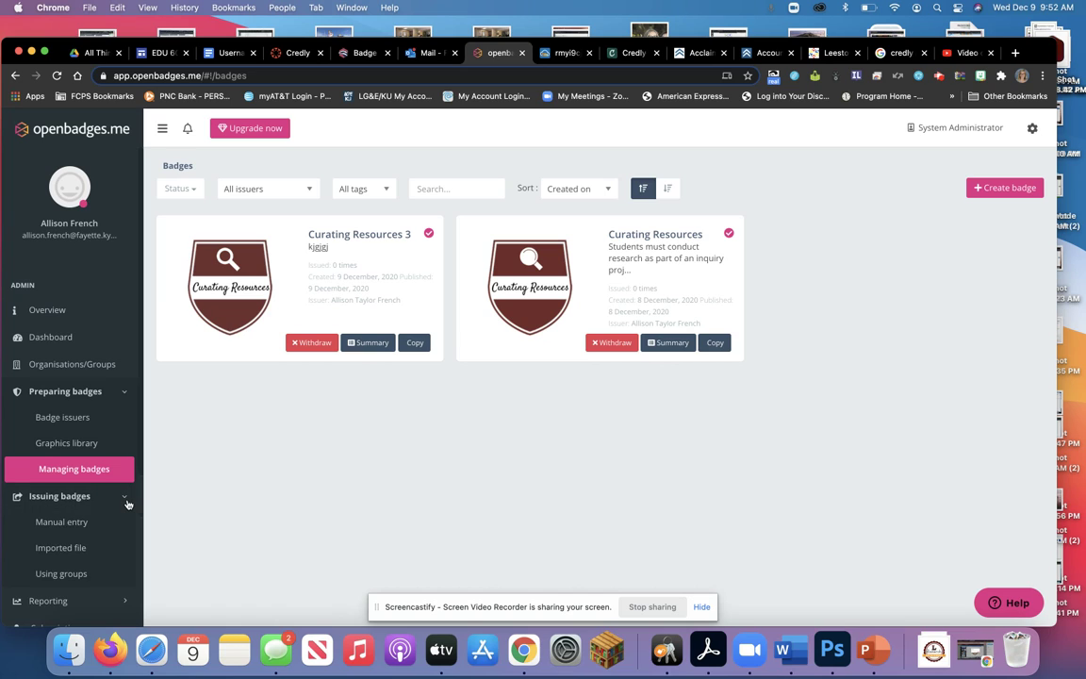
left_click(63, 524)
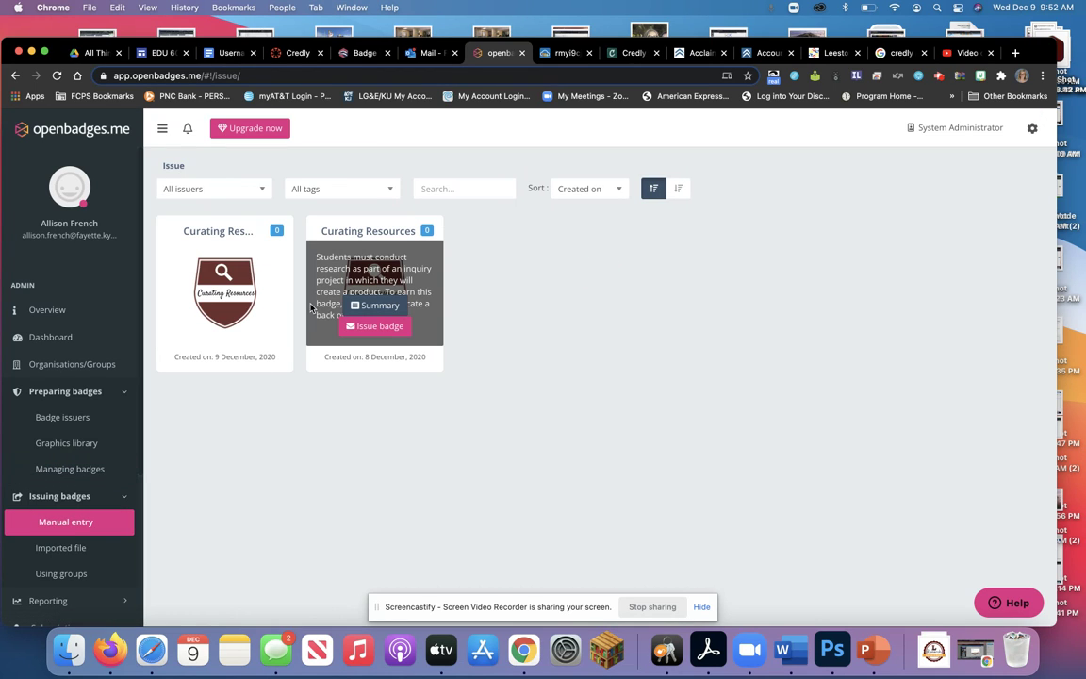
mouse_move(253, 292)
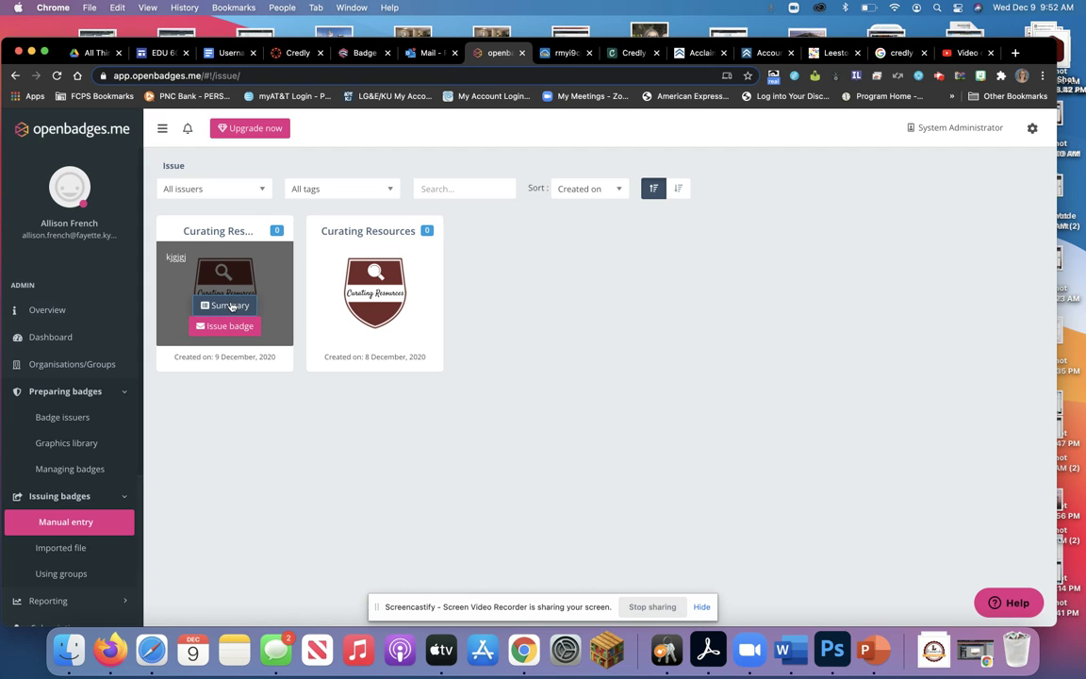
left_click(234, 326)
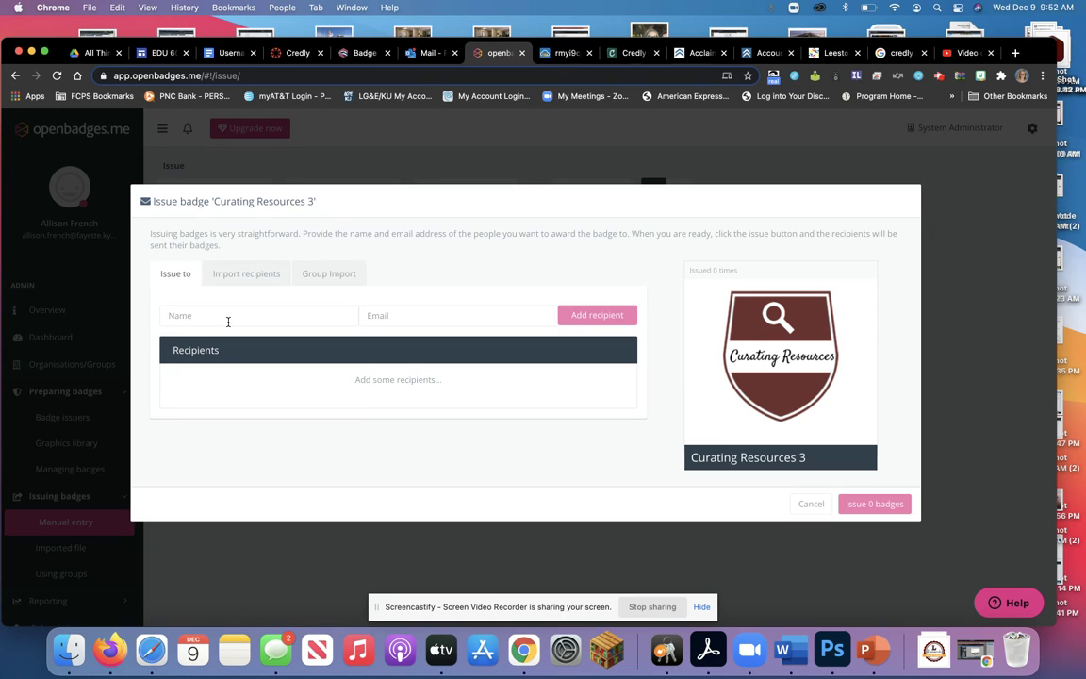
Step: Examine the individual recipient fields and the CSV recipient import option, and close the issuing form without issuing the badge
left_click(228, 319)
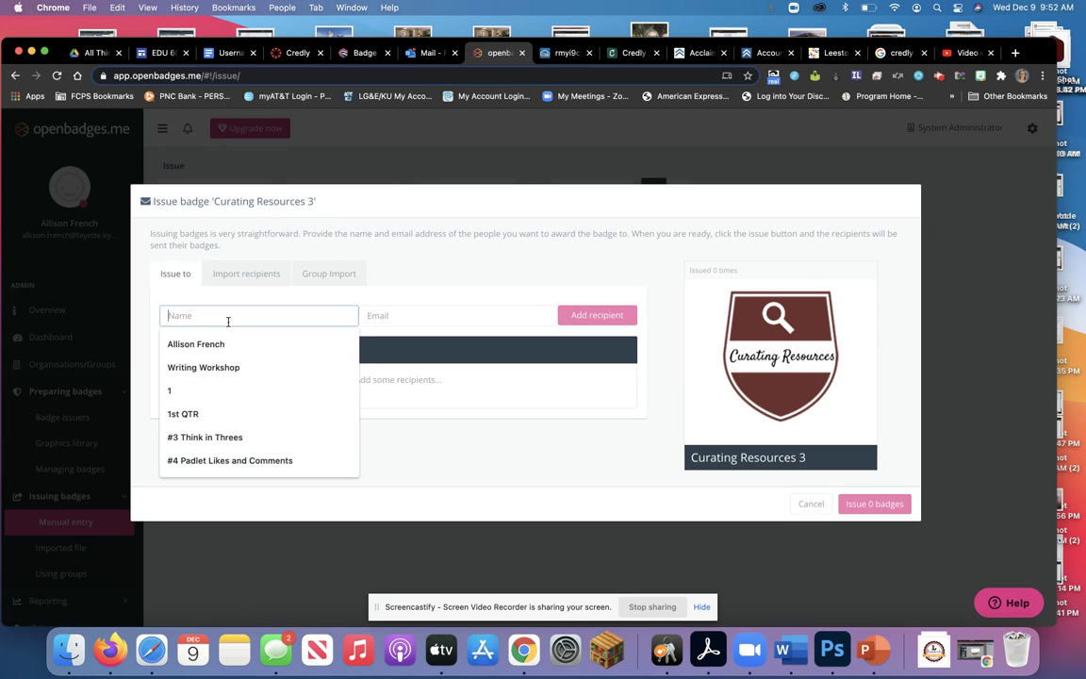
left_click(385, 392)
left_click(264, 278)
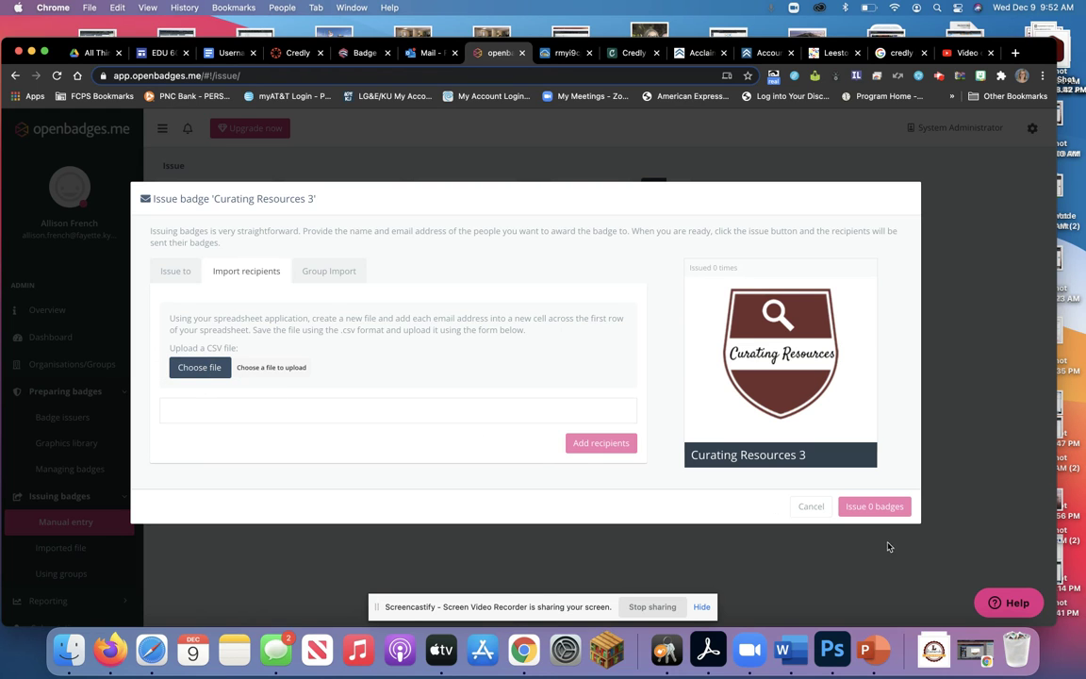
left_click(814, 512)
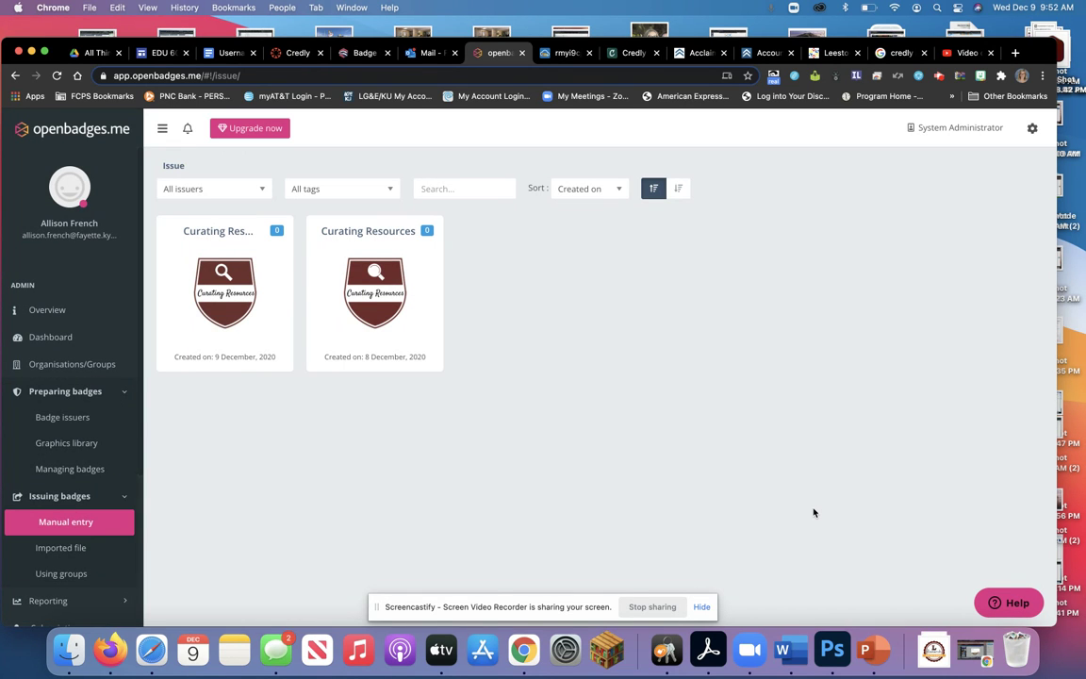